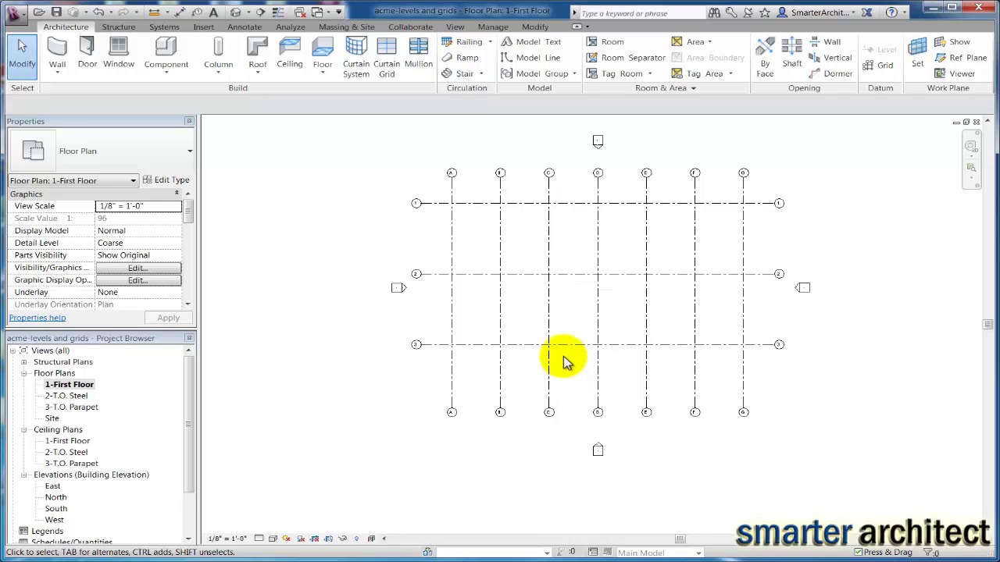
- Start structural column placement on the 1-First Floor plan from the Structure tab
left_click(123, 30)
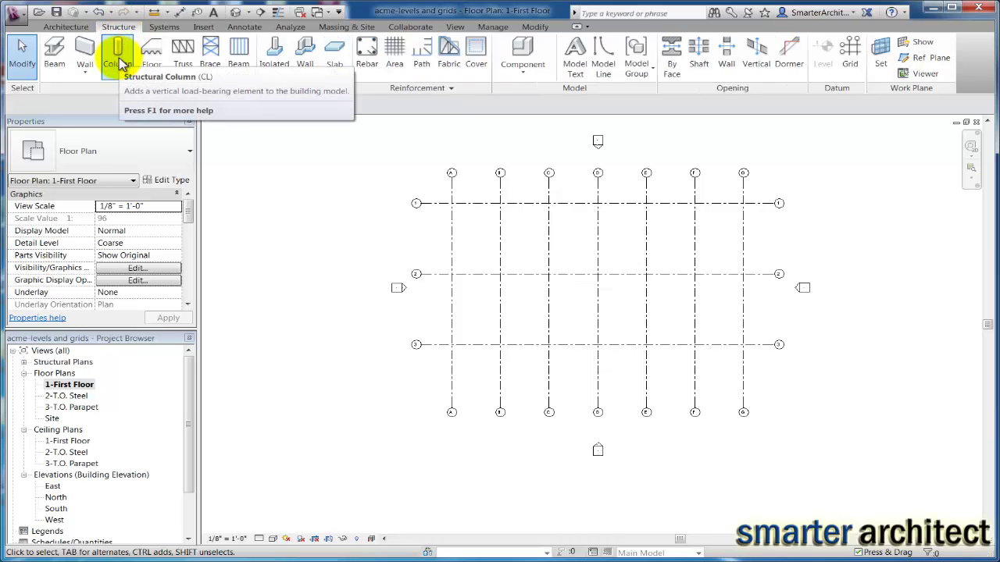
left_click(117, 59)
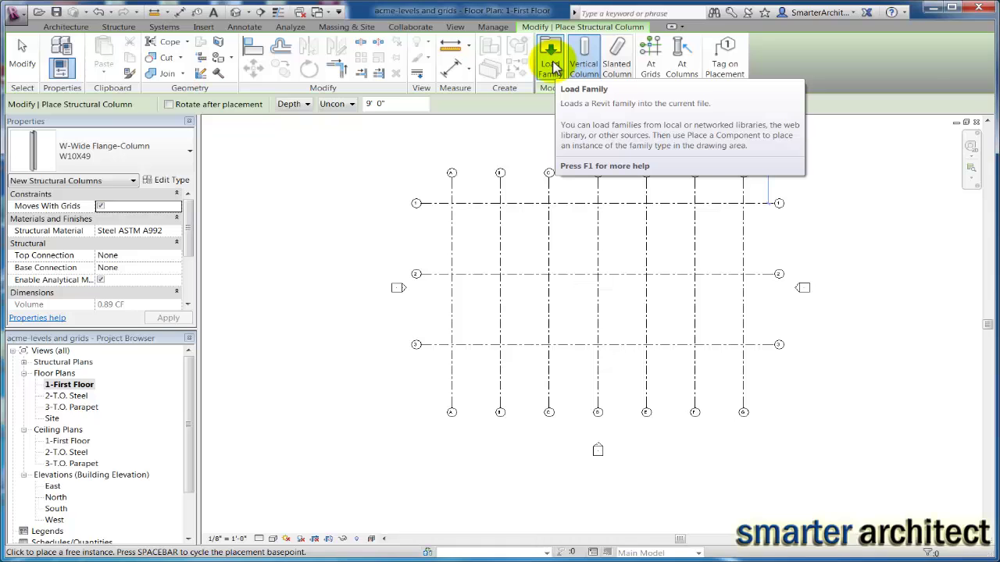
- Load the W-Wide Flange-Column family from US Imperial > Structural Columns > Steel
left_click(552, 67)
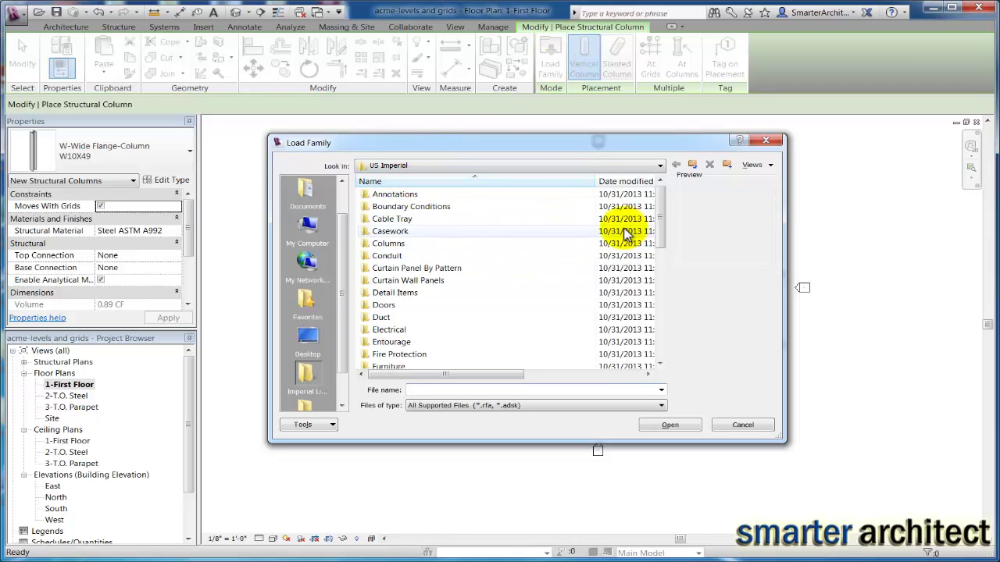
double_click(414, 245)
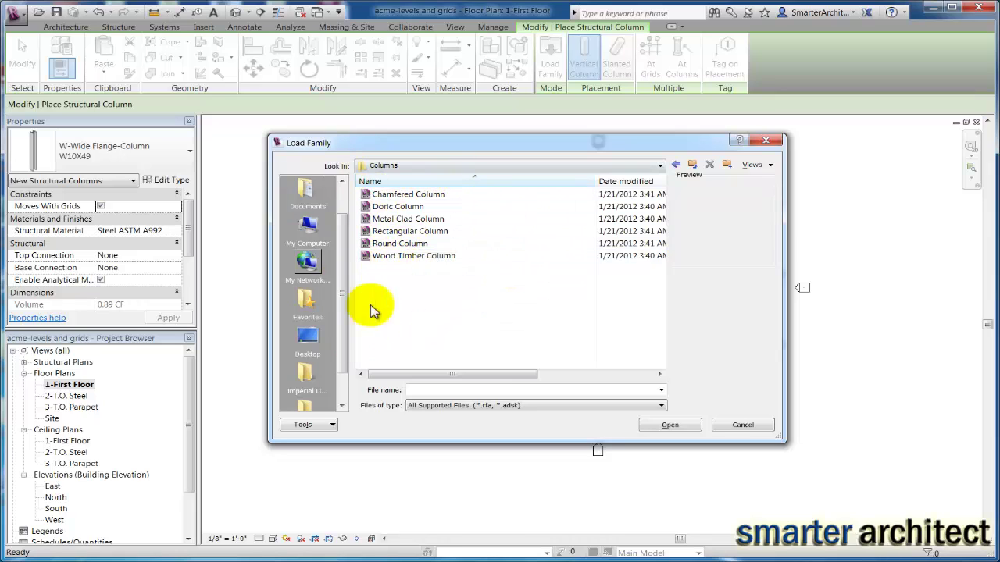
left_click(693, 166)
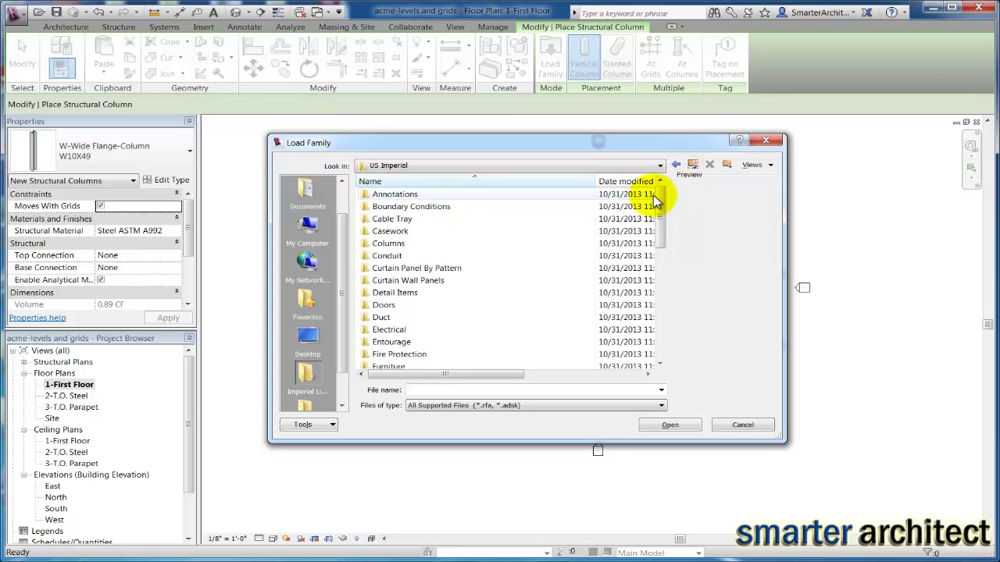
left_click_drag(660, 204, 647, 268)
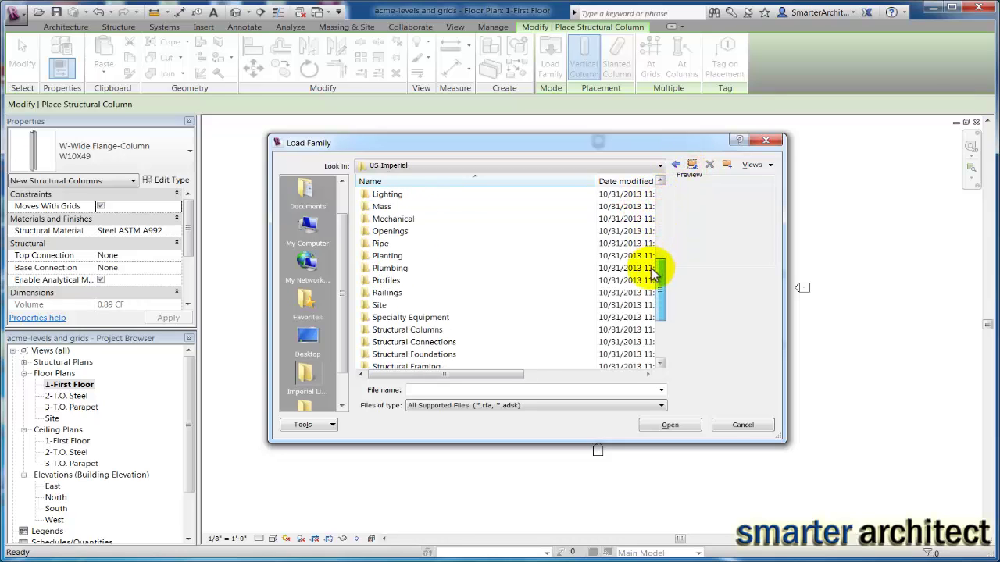
double_click(414, 331)
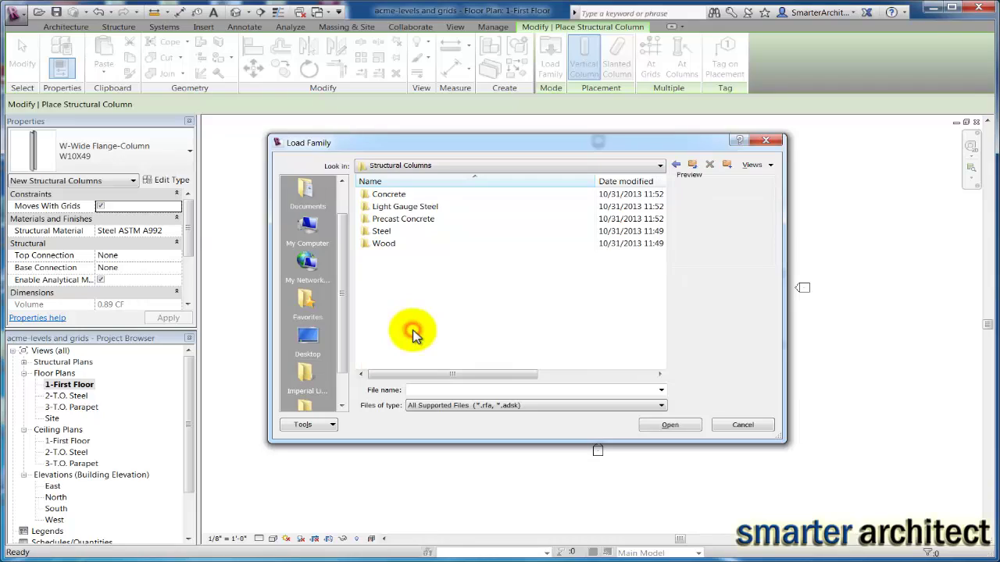
double_click(381, 232)
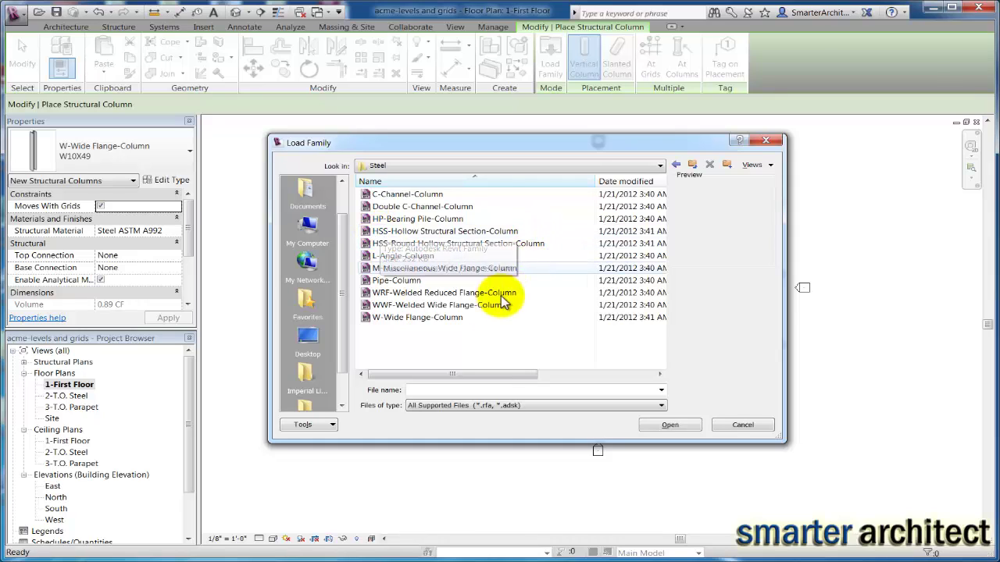
left_click(391, 320)
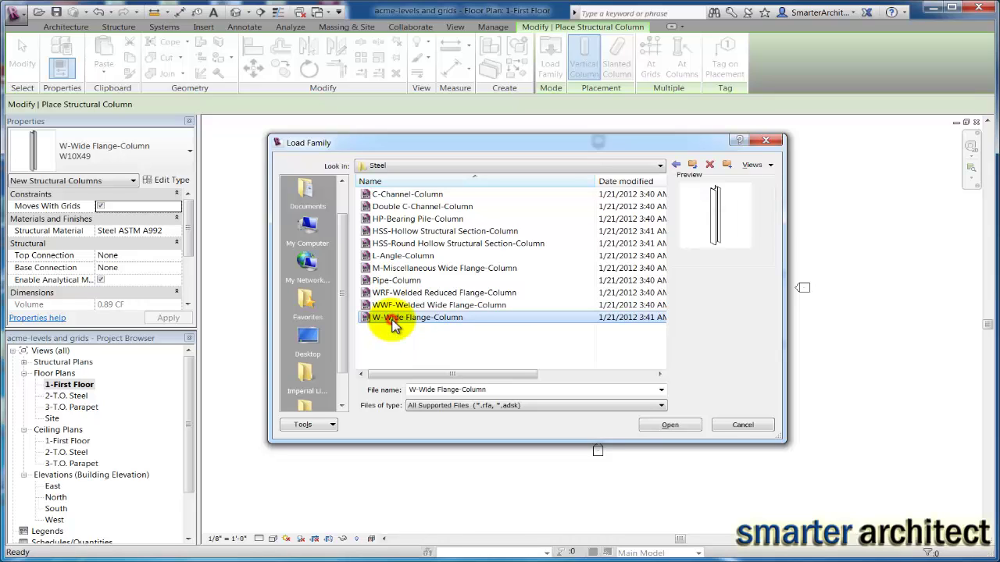
left_click(669, 427)
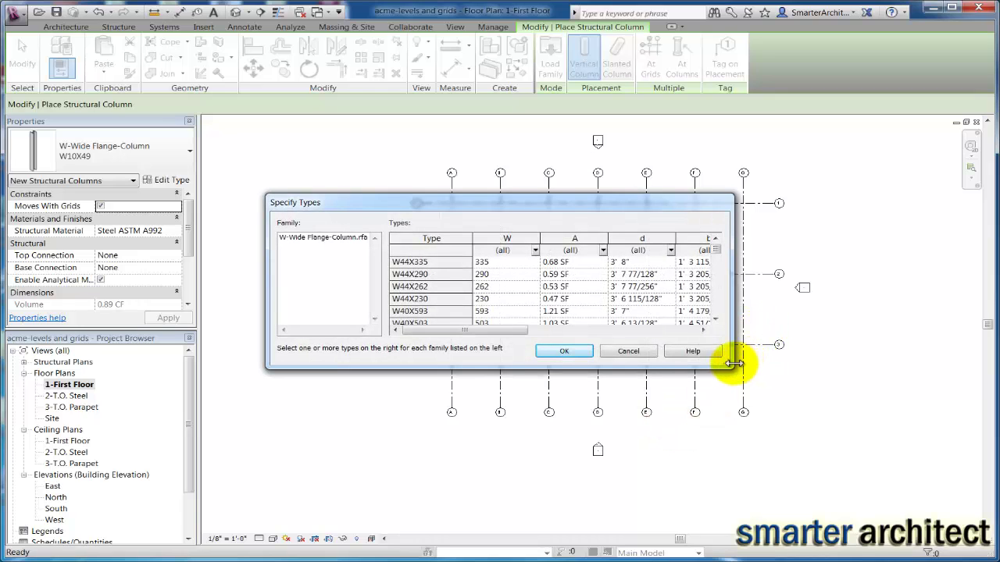
- Add the W12X53 size, overwriting the existing family version and its parameter values
left_click_drag(727, 367, 862, 504)
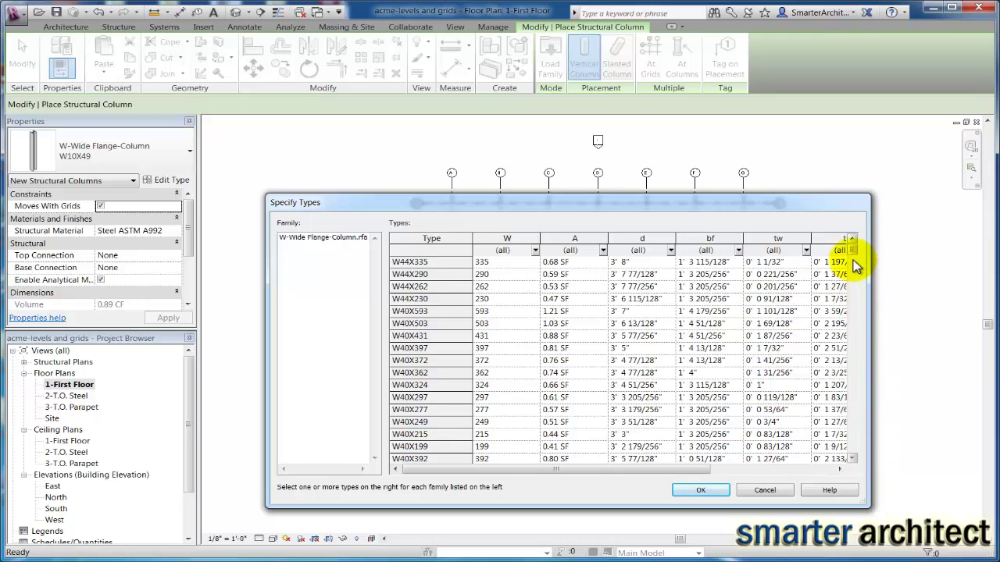
left_click_drag(854, 261, 881, 427)
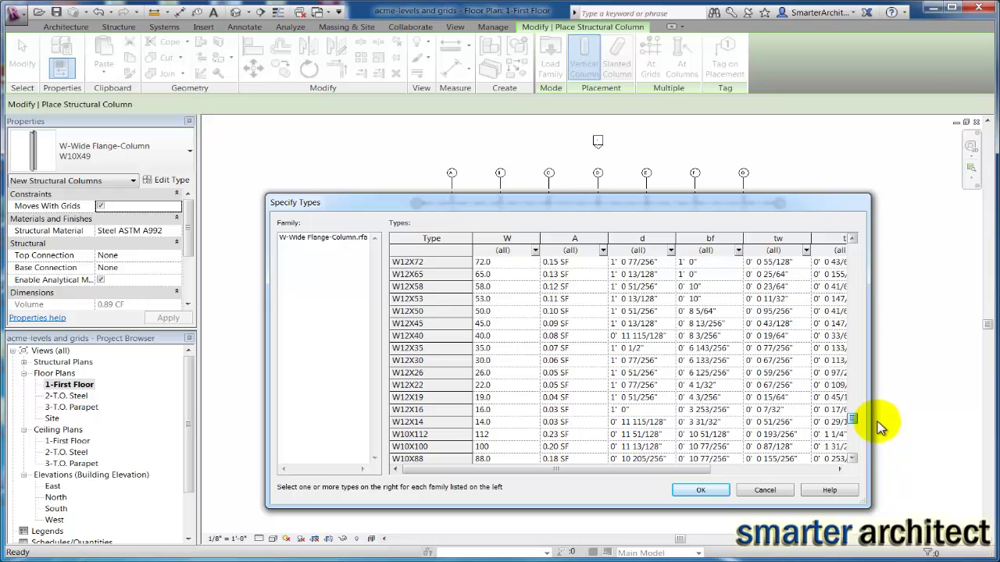
left_click(402, 299)
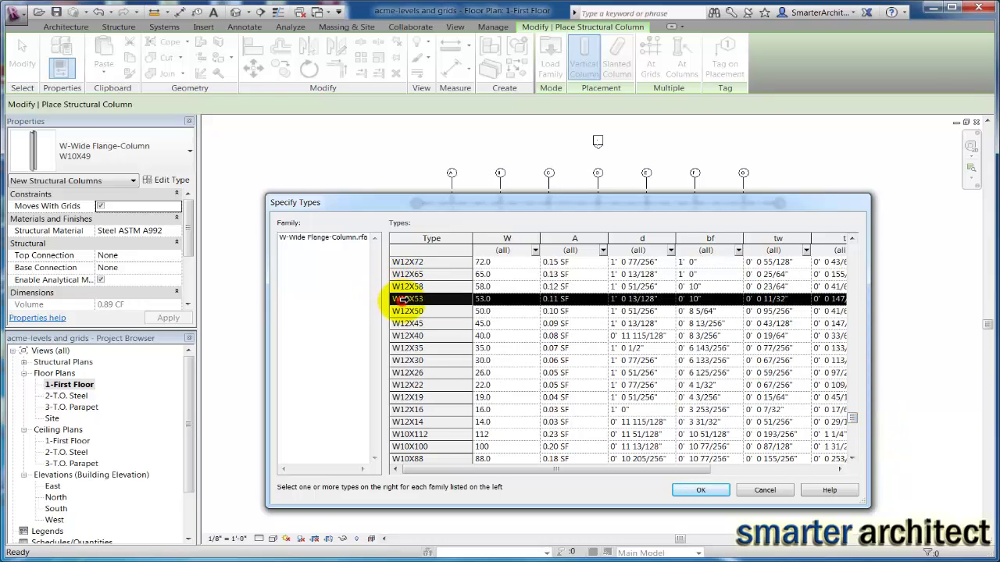
left_click(703, 490)
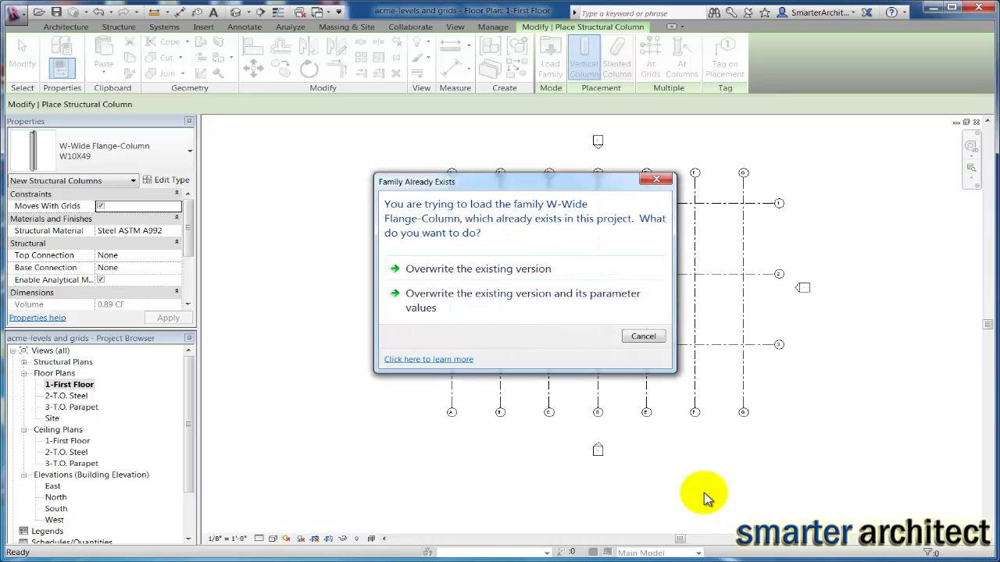
left_click(457, 305)
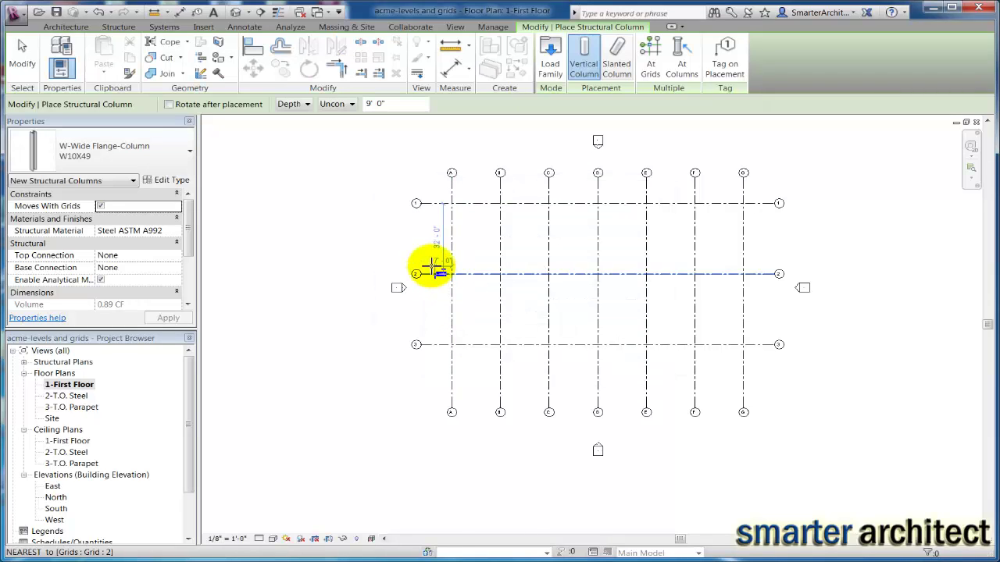
left_click(172, 164)
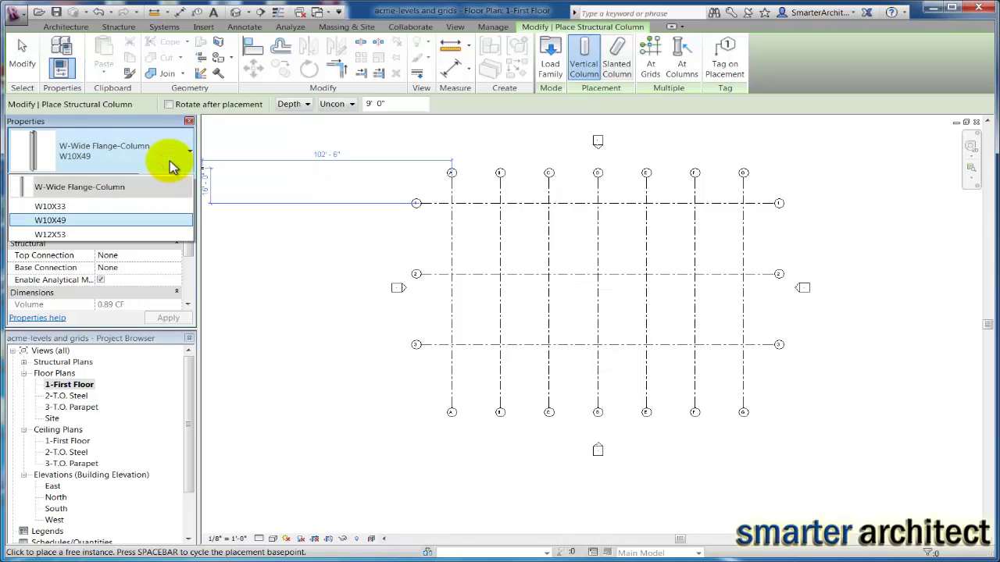
left_click(582, 113)
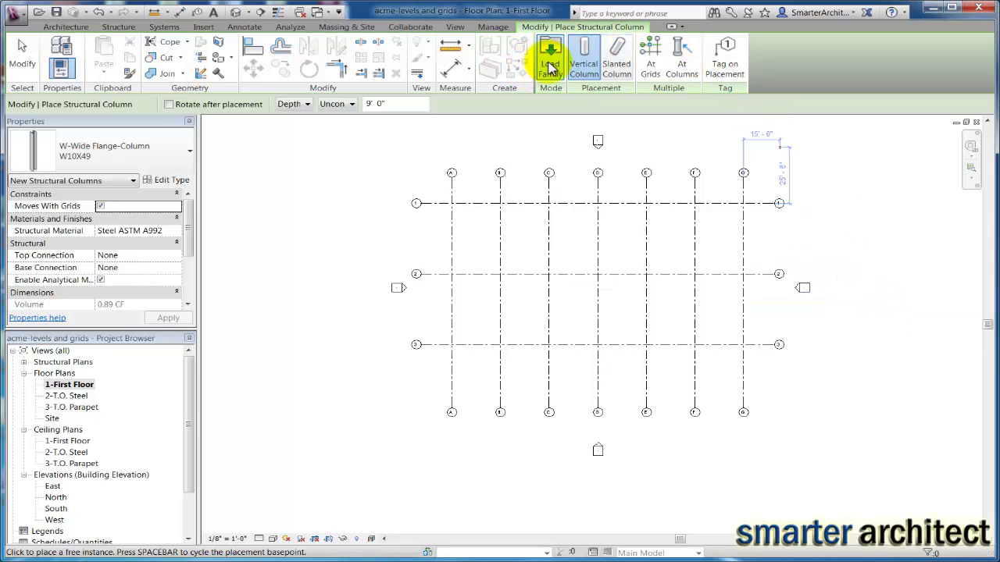
- Load the HSS-Hollow Structural Section-Column family from Steel with the HSS5X5X1/4 size
left_click(550, 64)
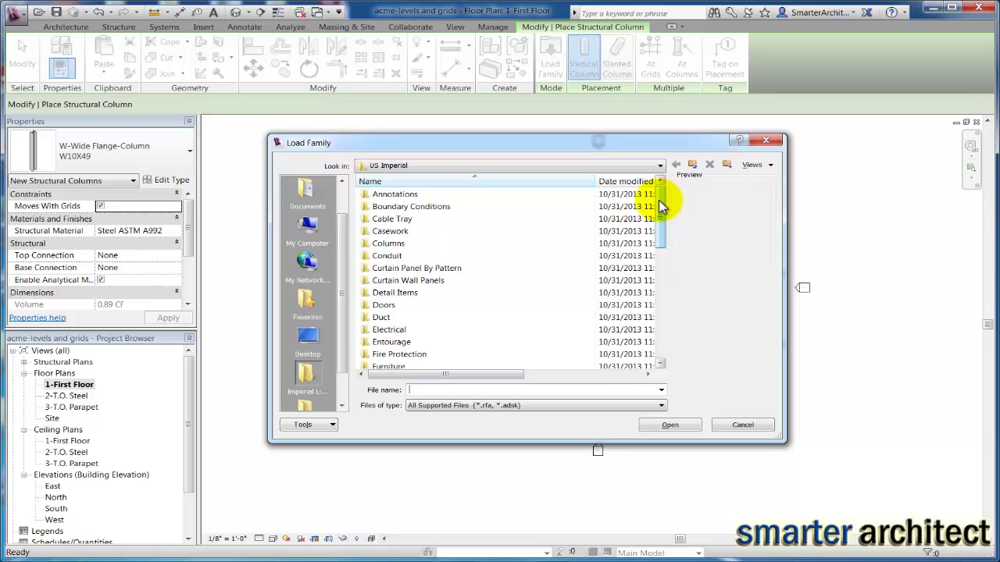
mouse_move(659, 200)
left_mouse_down()
mouse_move(664, 271)
mouse_move(646, 289)
left_mouse_up()
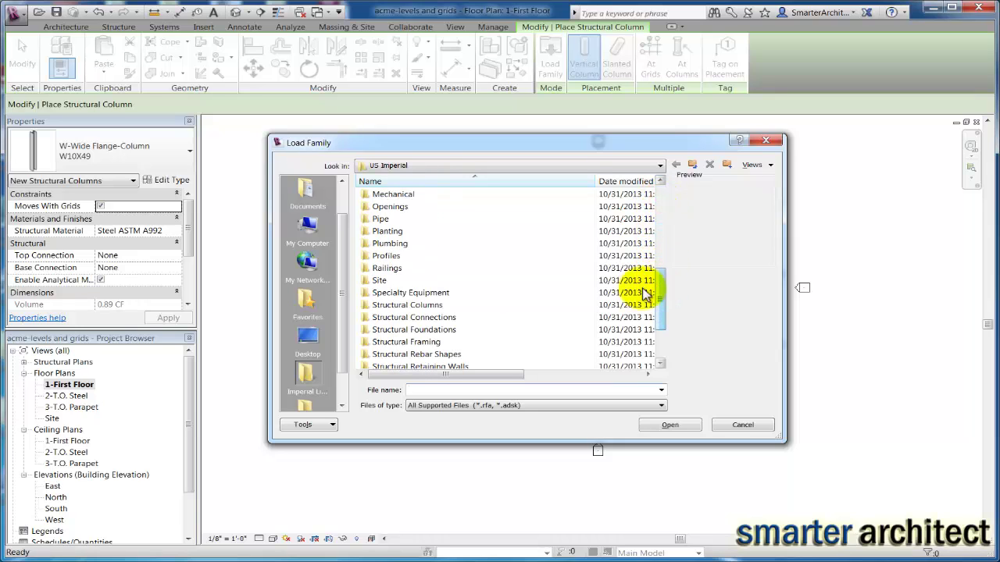
double_click(411, 307)
double_click(373, 232)
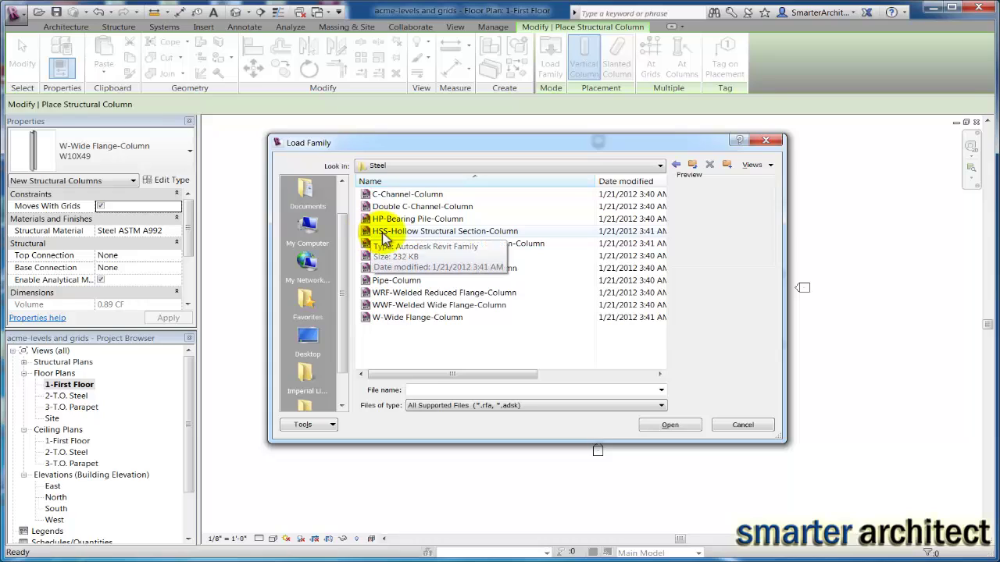
left_click(378, 232)
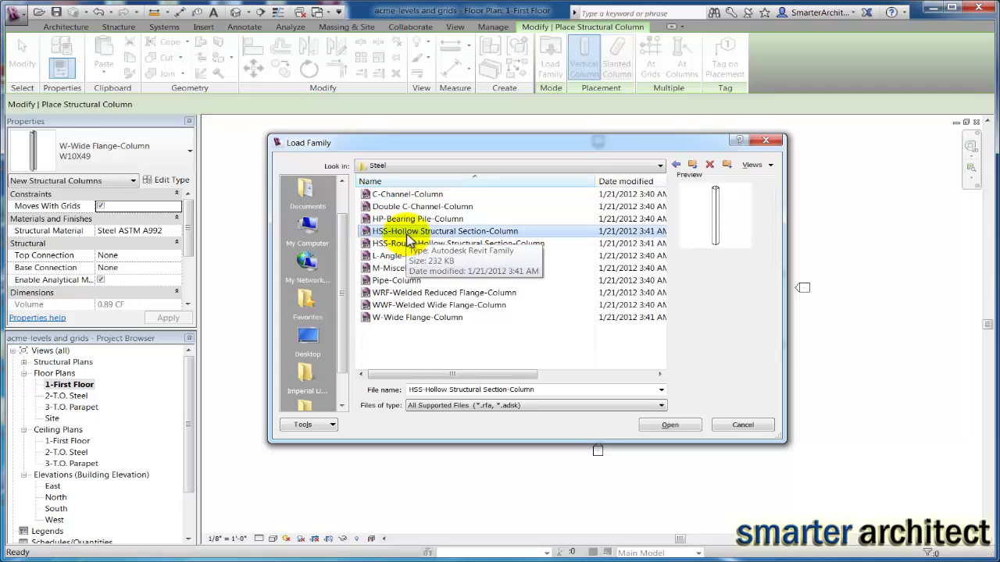
left_click(668, 425)
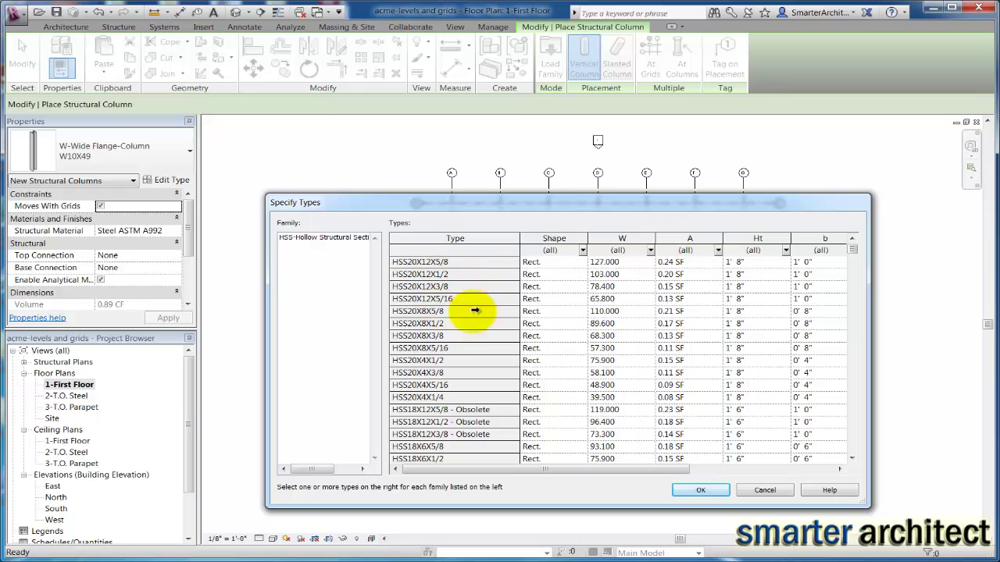
left_click_drag(850, 253, 847, 397)
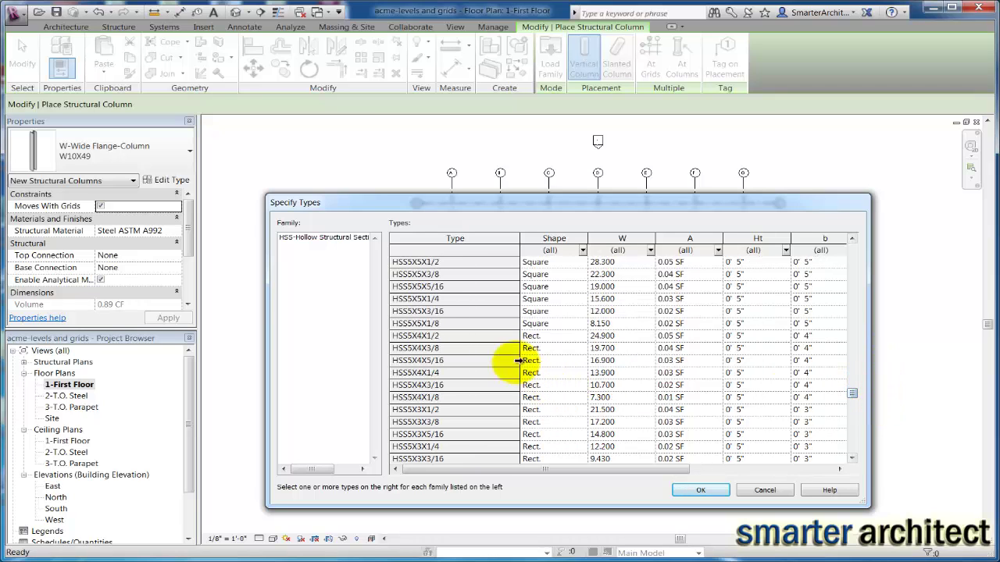
left_click(431, 300)
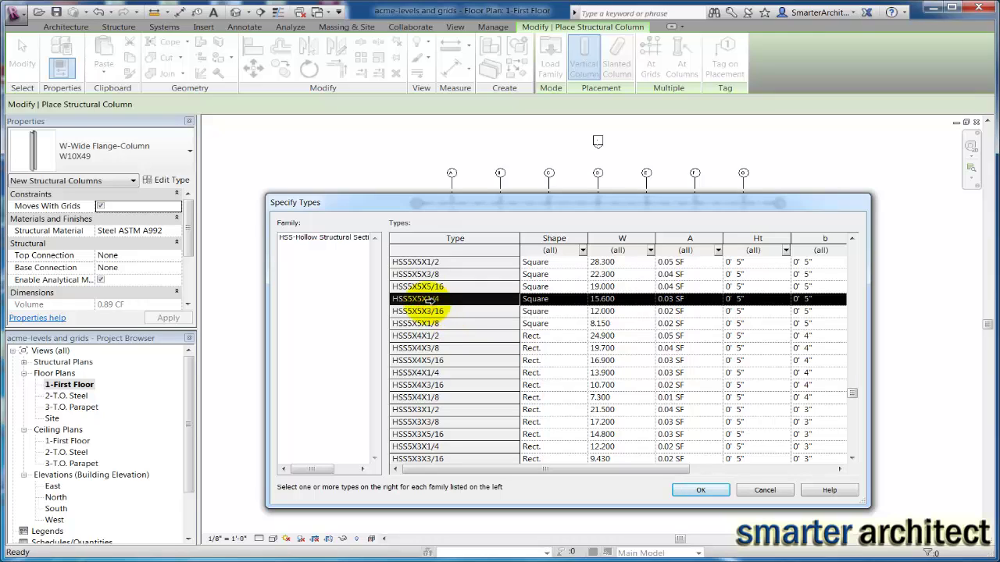
left_click(701, 491)
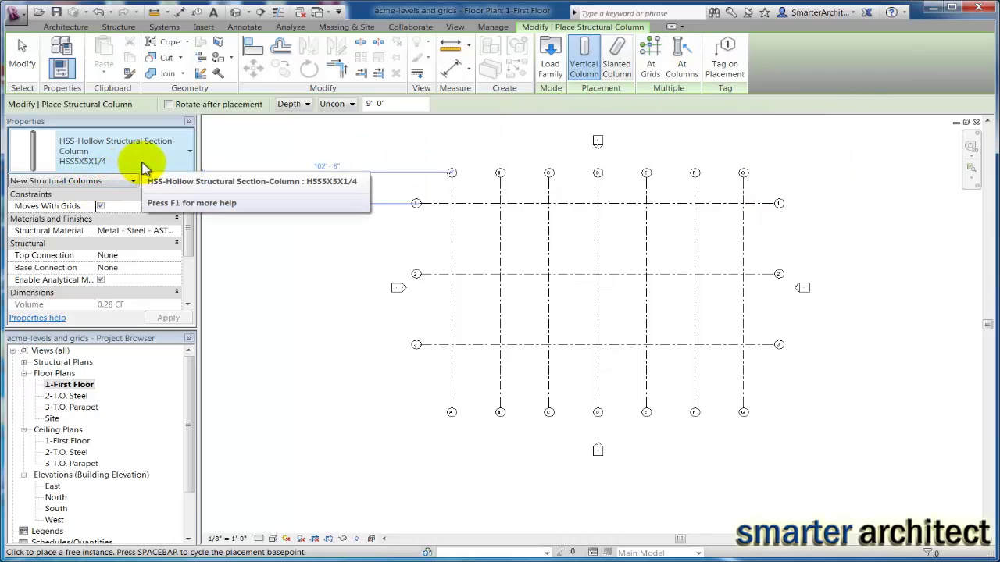
- Switch to W12X53 columns placed by Height up to the 2-T.O. Steel level
left_click(143, 164)
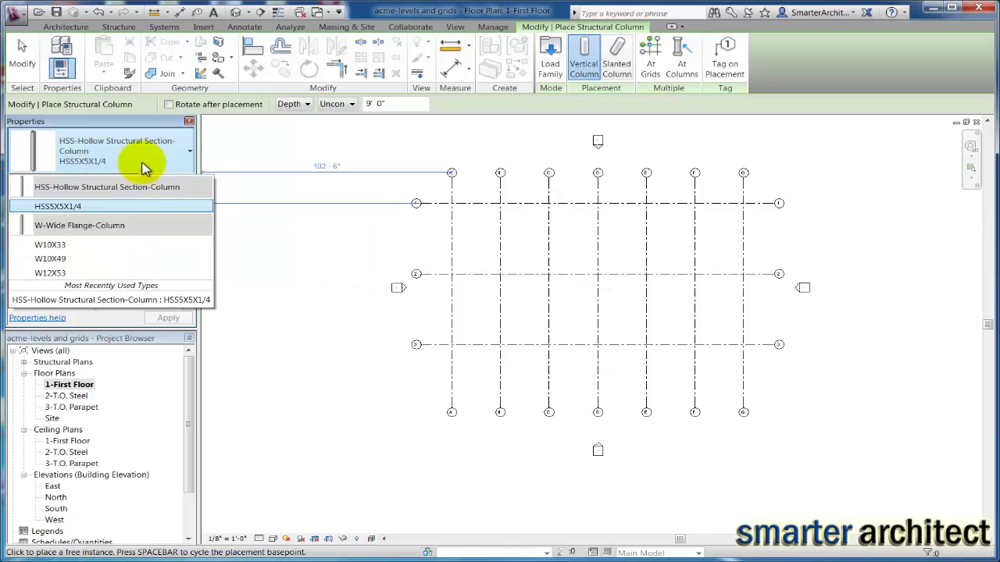
left_click(86, 274)
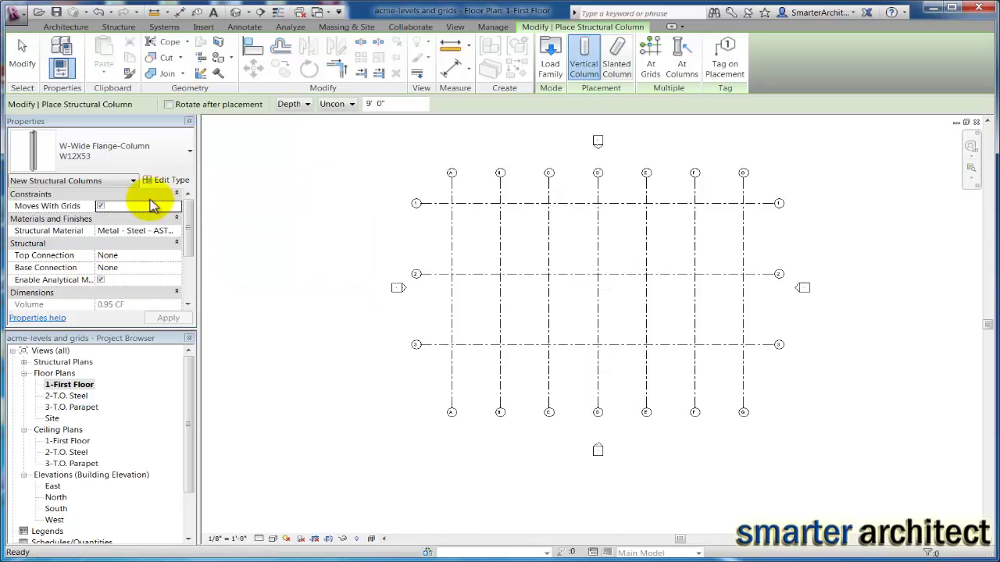
left_click(350, 106)
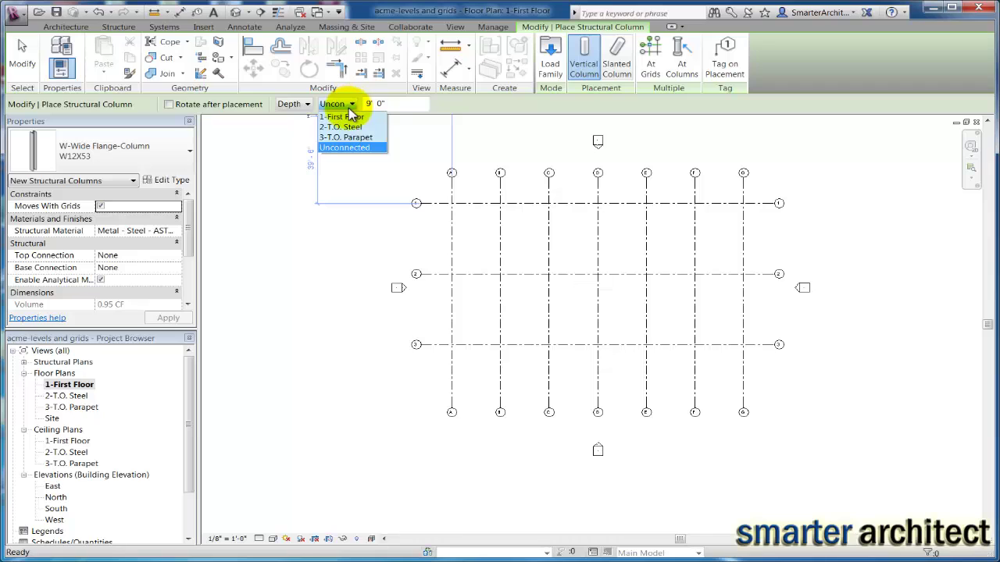
left_click(300, 105)
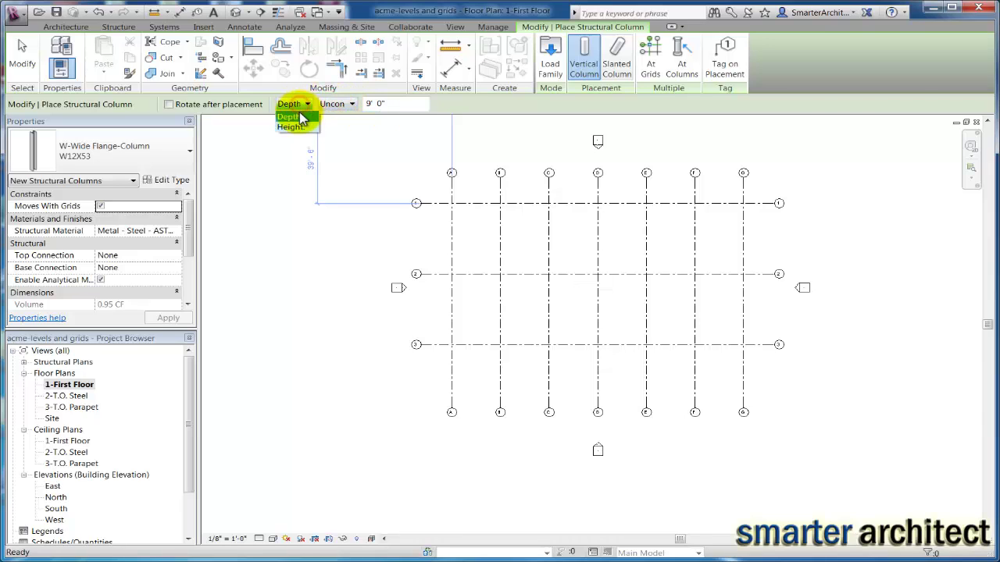
left_click(290, 126)
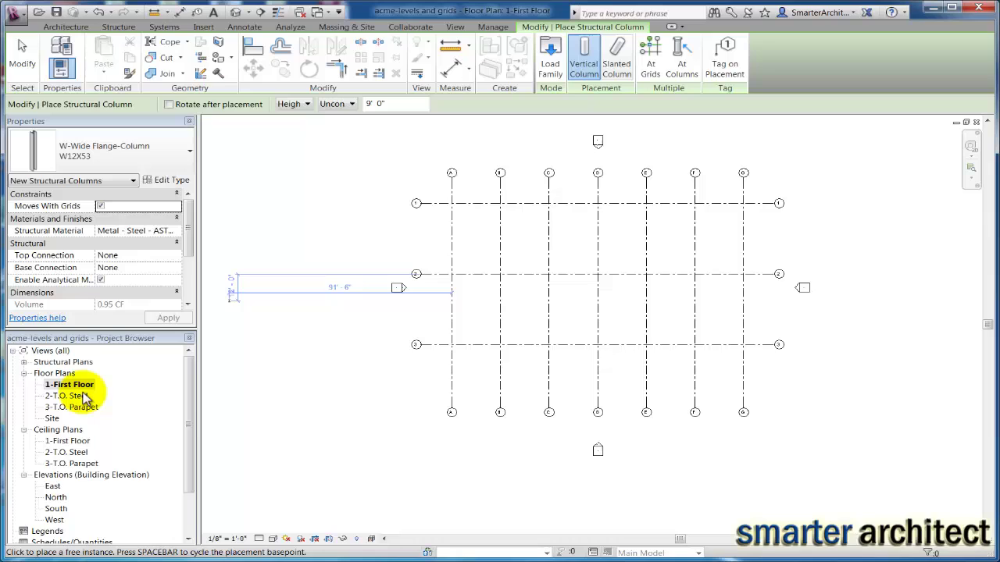
left_click(351, 104)
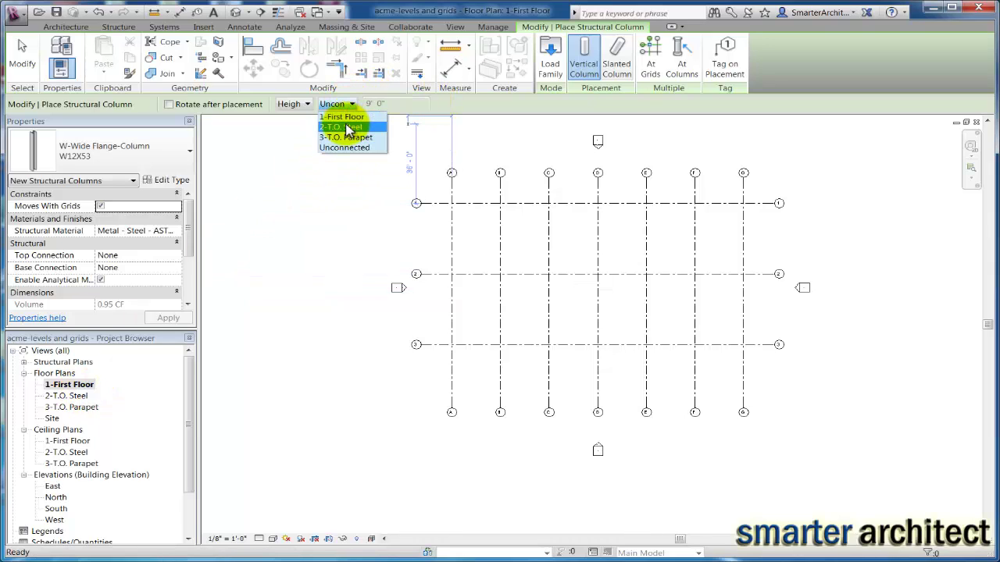
left_click(348, 128)
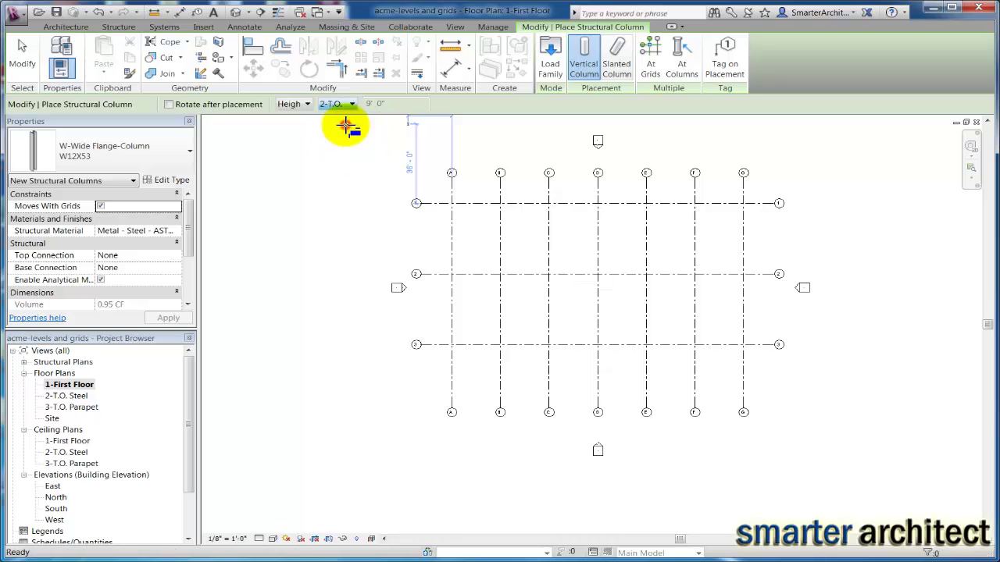
- Place W12X53 columns at the interior grid intersections along grid 2 using At Grids
left_click(649, 66)
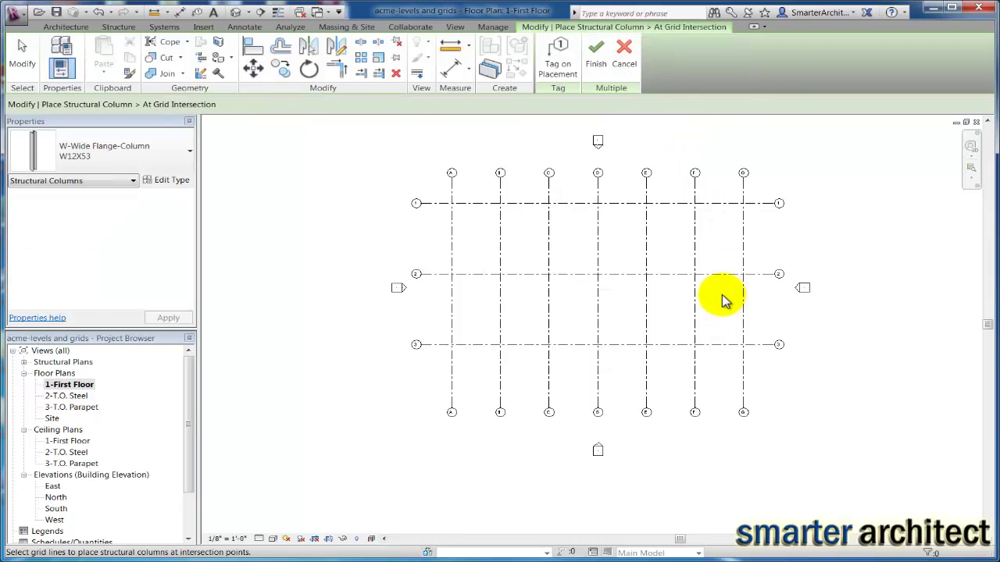
left_click_drag(723, 294, 486, 247)
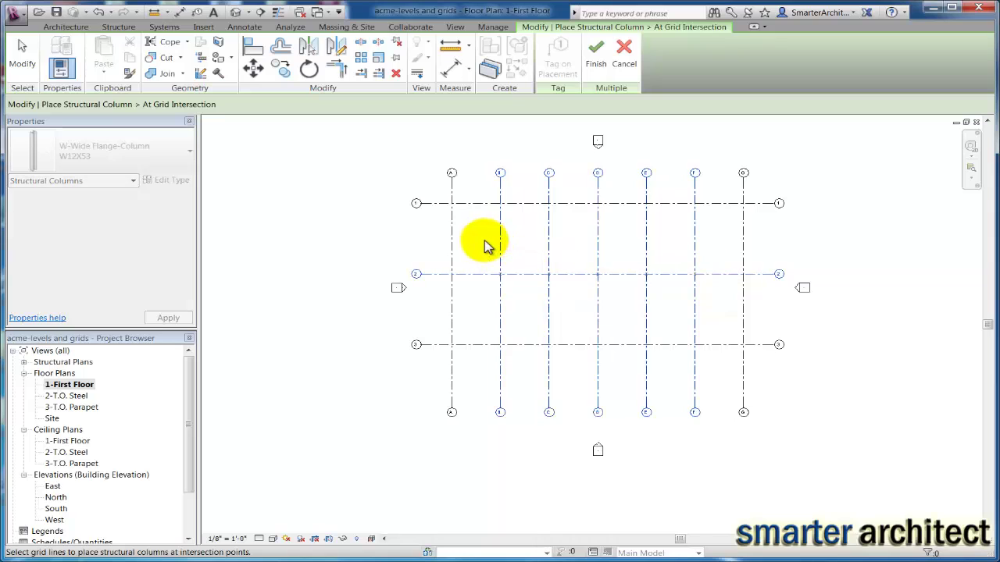
scroll(486, 247, "up", 4)
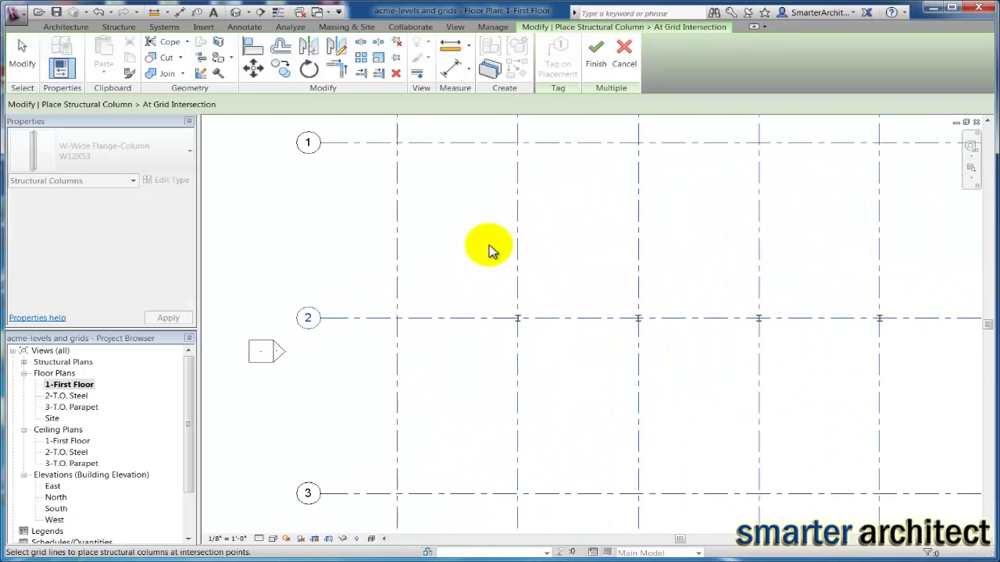
scroll(567, 305, "up", 3)
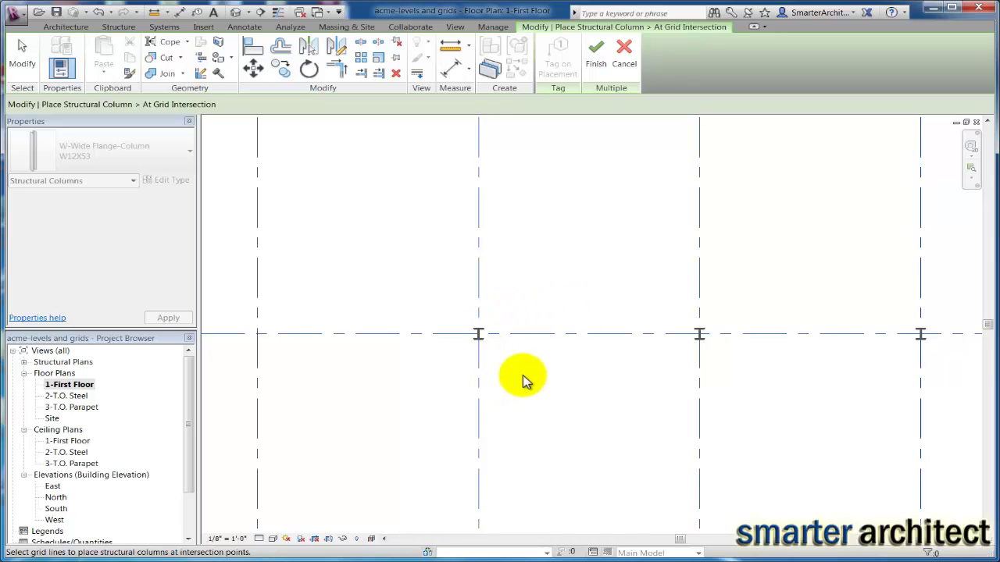
scroll(523, 381, "down", 2)
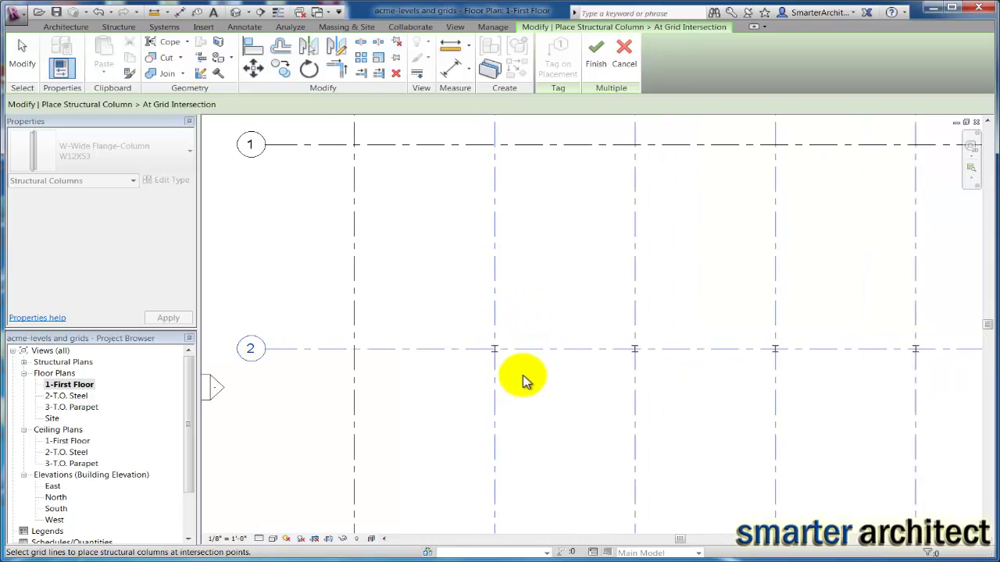
scroll(524, 380, "up", 3)
scroll(524, 371, "down", 2)
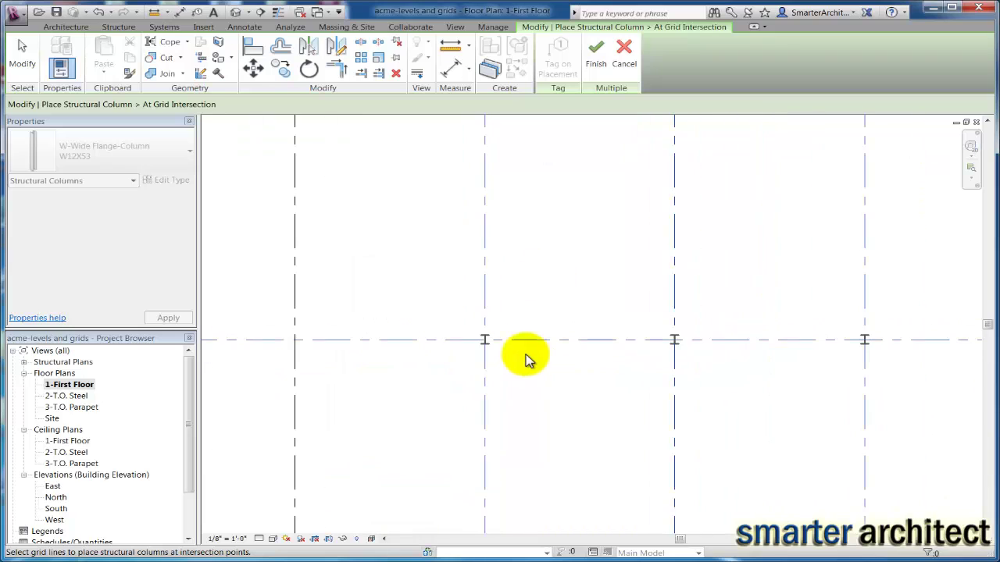
left_click(597, 55)
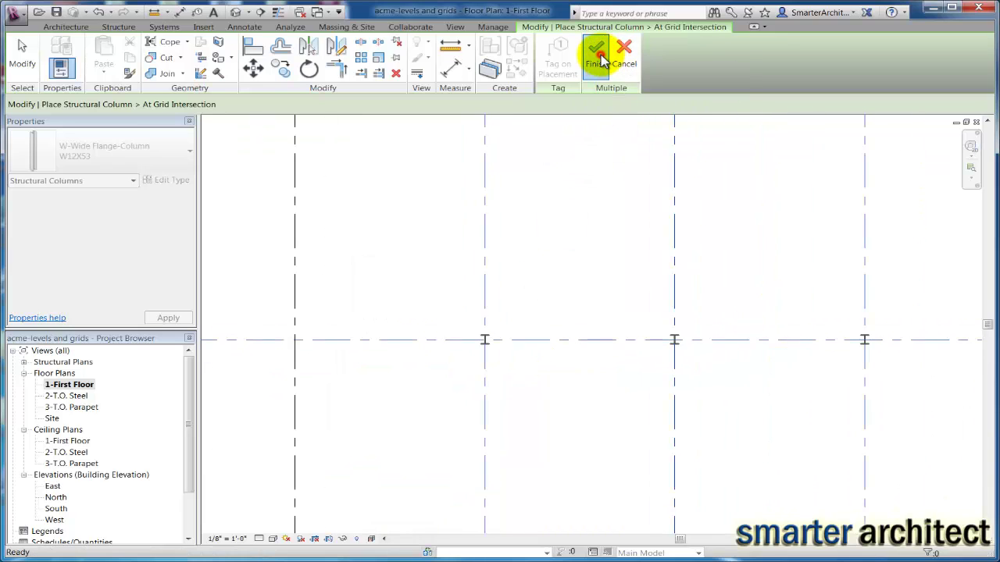
left_click(587, 54)
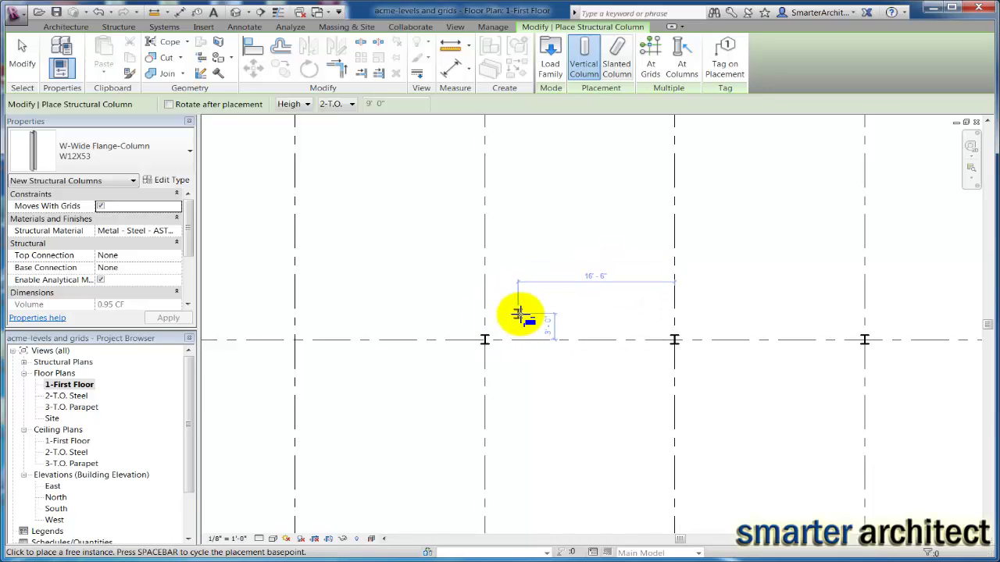
scroll(525, 314, "down", 5)
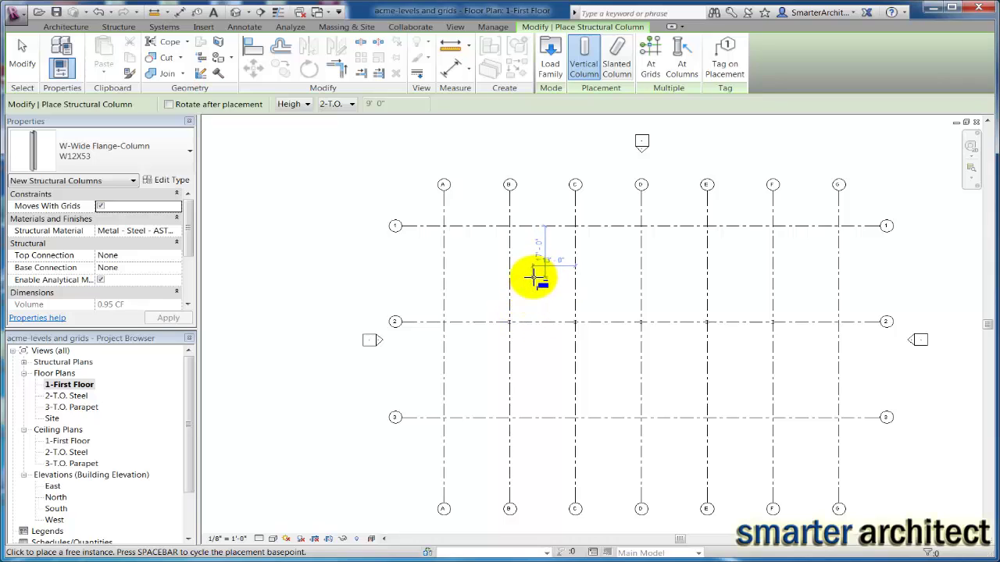
- Zoom in around grid 1 and bring up the column Type Selector list
scroll(525, 308, "up", 5)
scroll(524, 303, "down", 3)
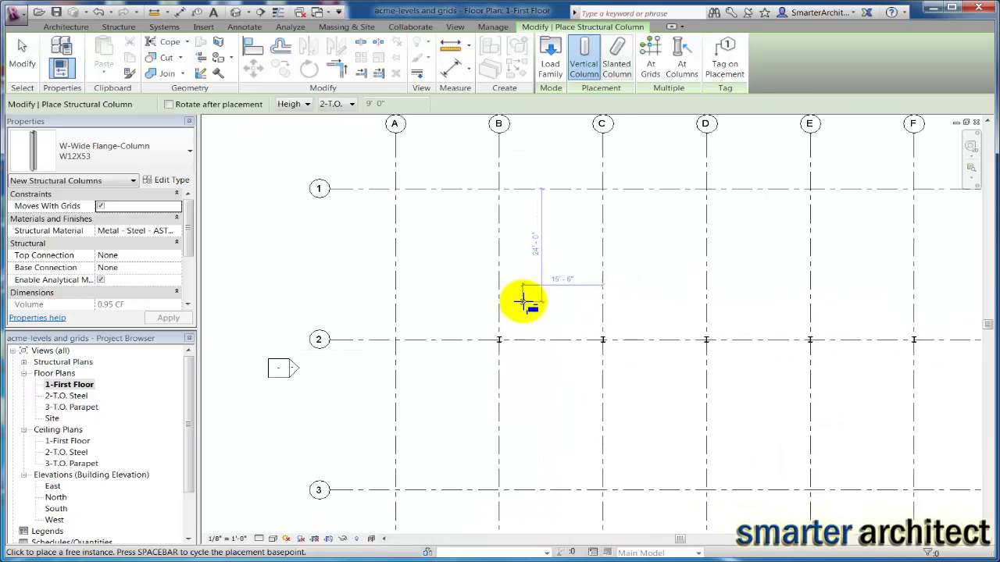
scroll(522, 293, "up", 5)
scroll(525, 285, "down", 3)
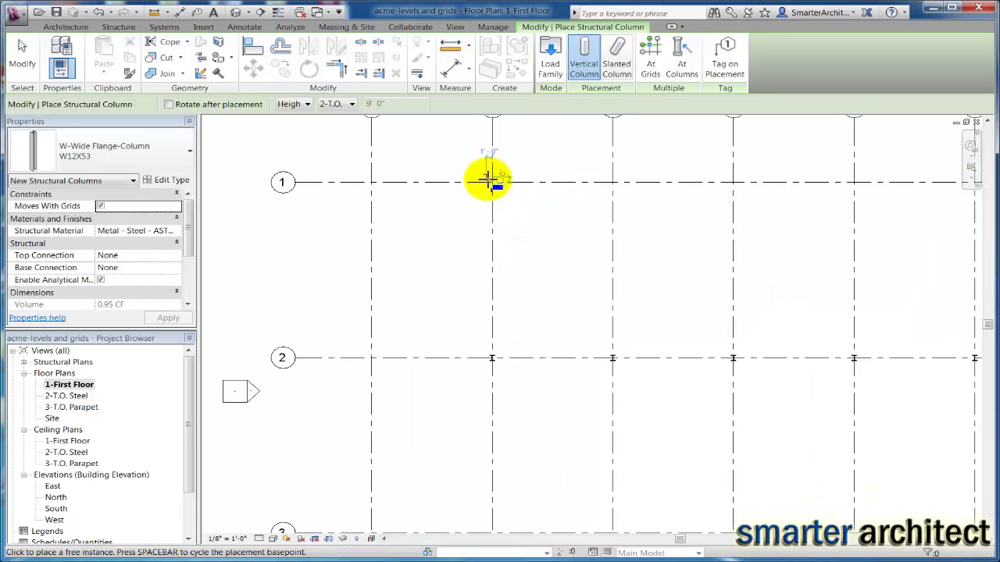
scroll(487, 182, "up", 3)
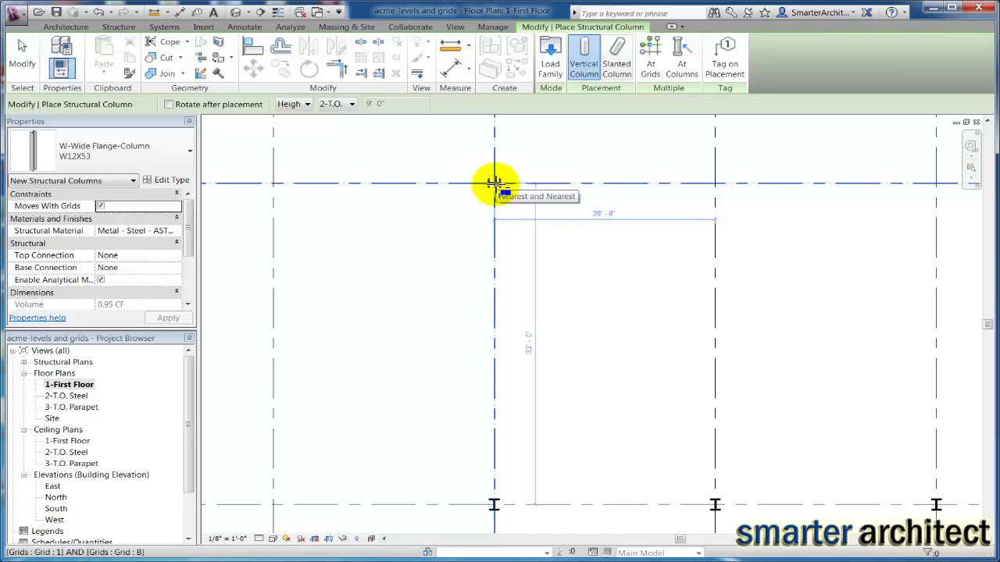
left_click(494, 183)
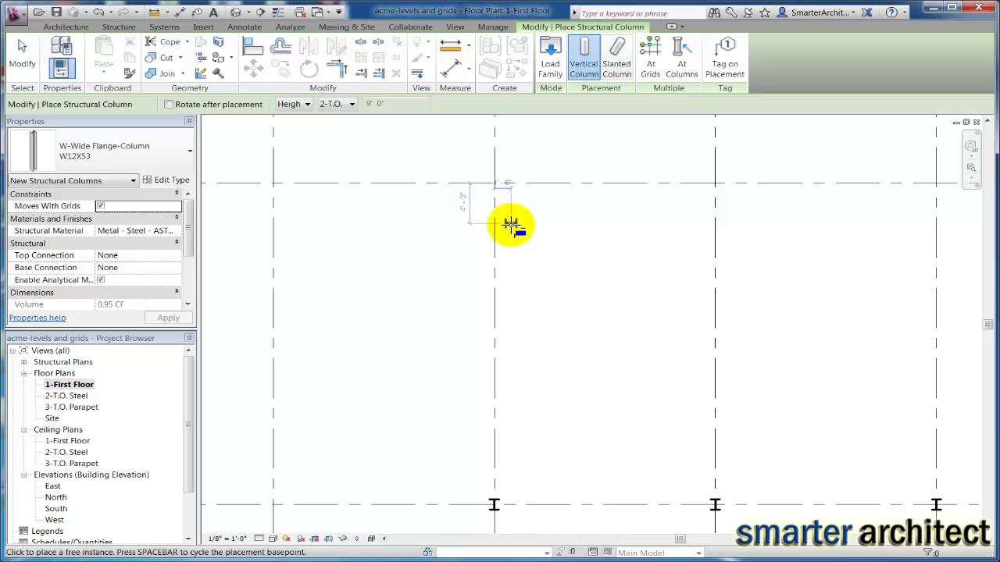
left_click(164, 156)
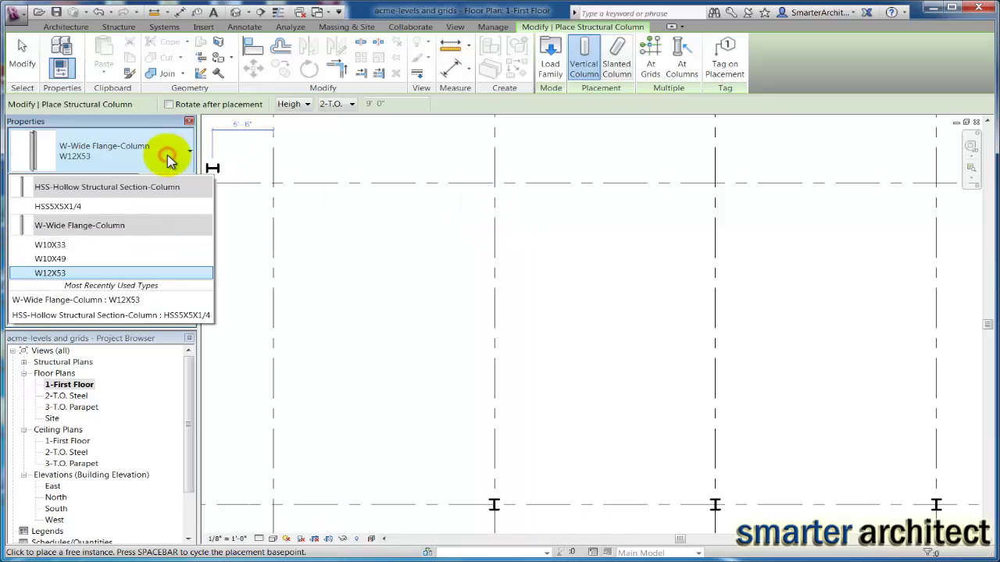
- Switch to HSS5X5X1/4 and place columns at every grid 1 intersection, A through G
left_click(82, 207)
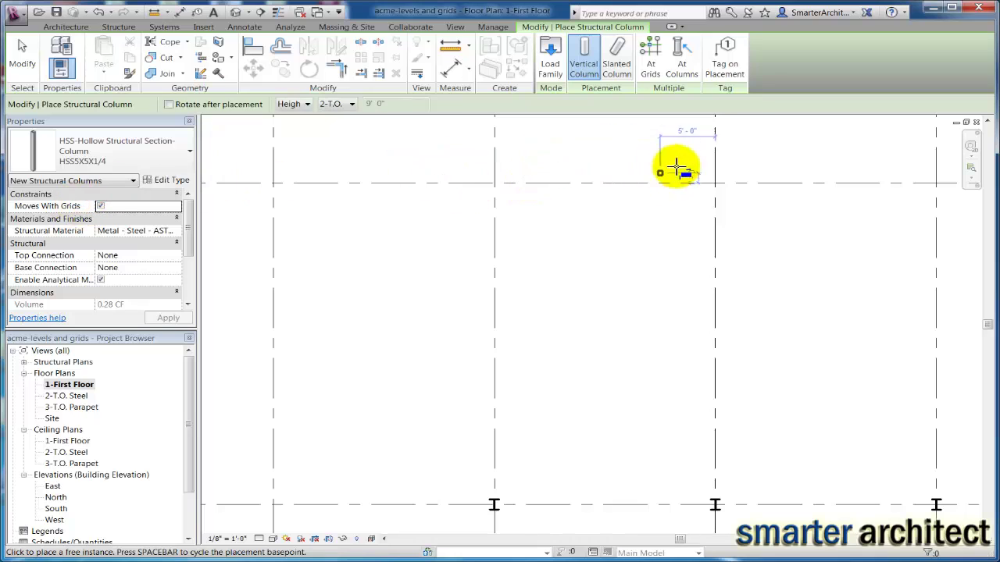
scroll(688, 166, "down", 4)
scroll(685, 164, "right", 3, "shift")
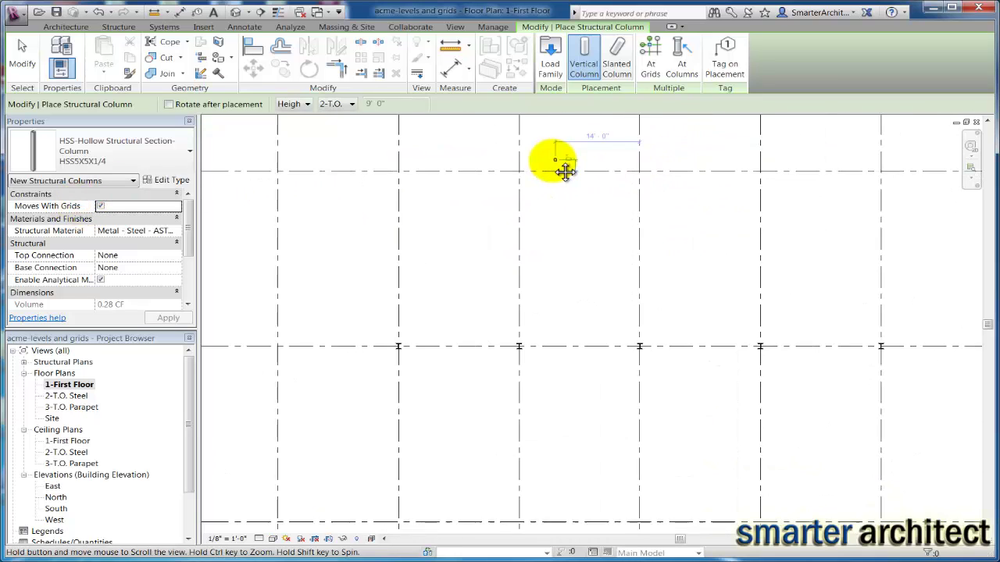
left_click(655, 66)
key("z")
key("f")
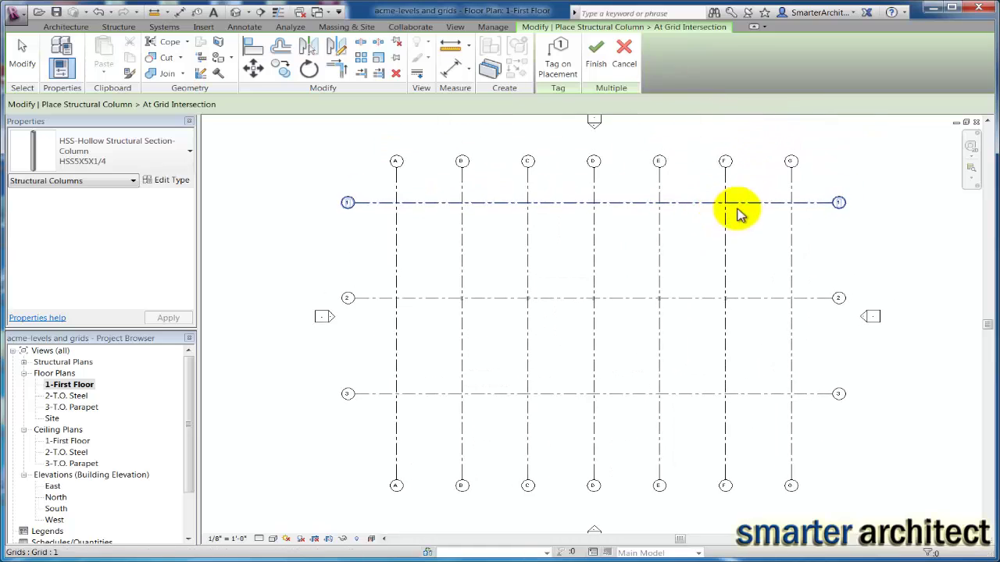
left_click_drag(796, 212, 388, 197)
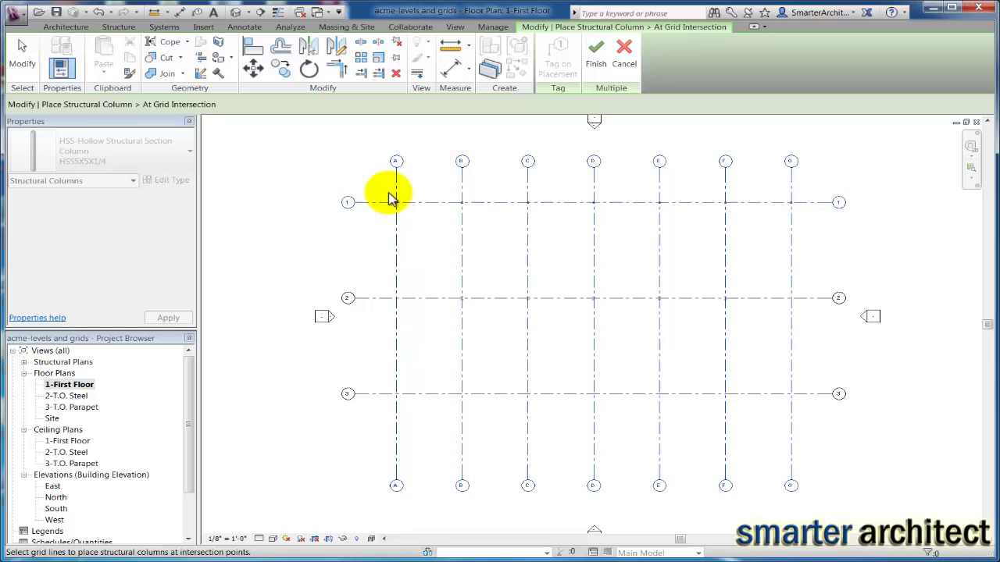
scroll(430, 214, "up", 3)
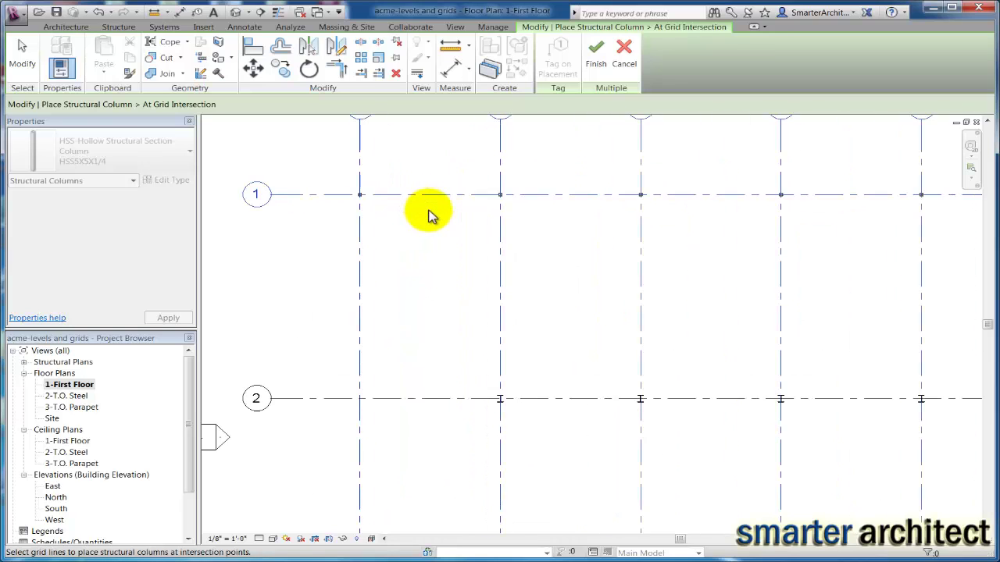
scroll(430, 213, "down", 3)
scroll(843, 201, "up", 1)
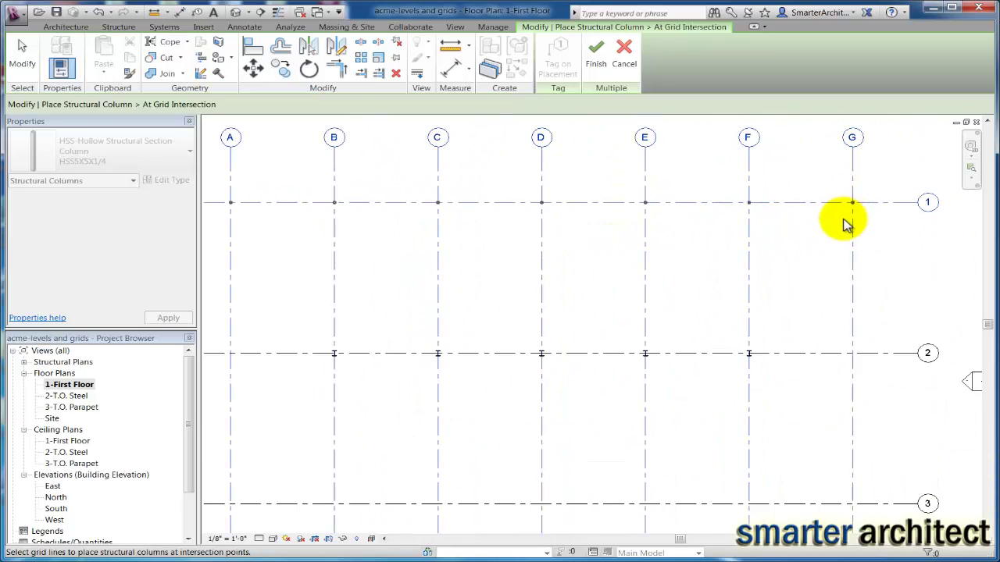
scroll(846, 225, "down", 1)
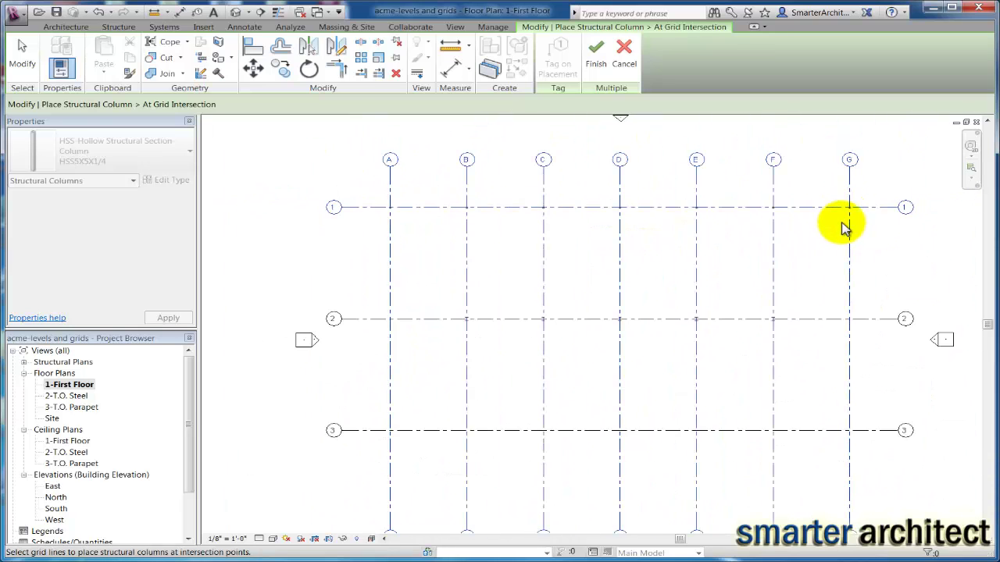
left_click(595, 66)
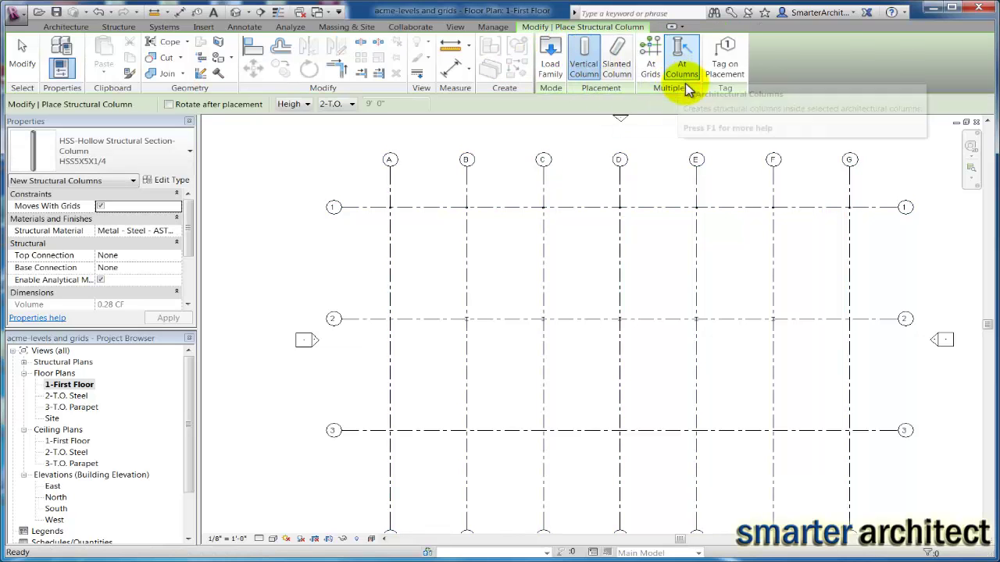
- Place HSS5X5X1/4 columns at the selected grid 3 intersections
left_click(650, 62)
scroll(844, 402, "down", 2)
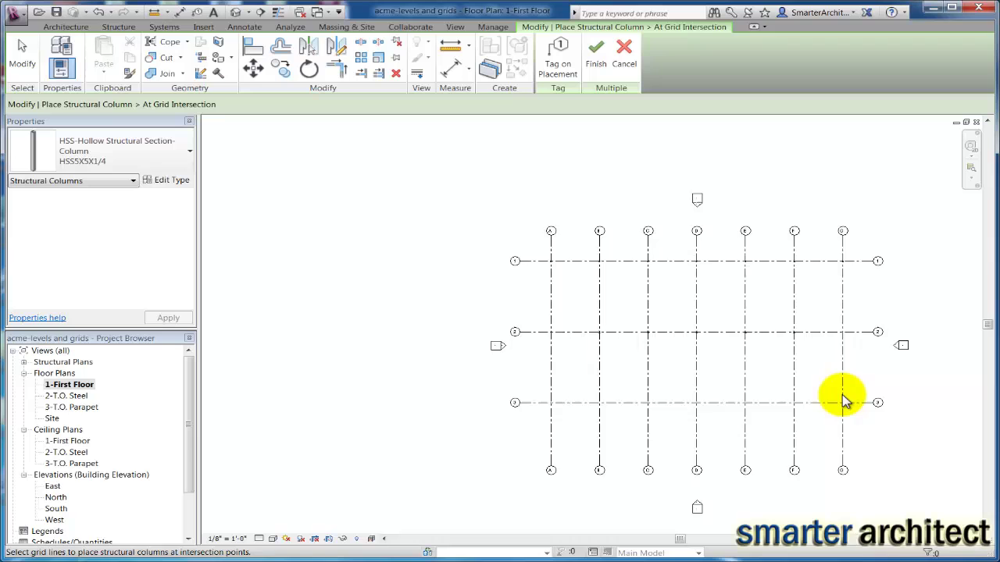
scroll(844, 402, "up", 2)
left_click_drag(858, 422, 822, 227)
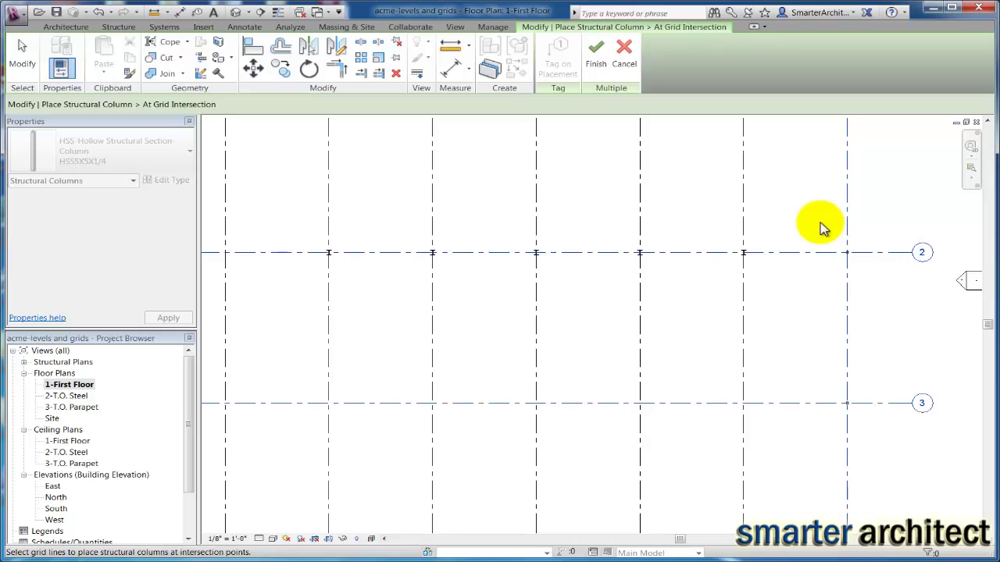
left_click(596, 54)
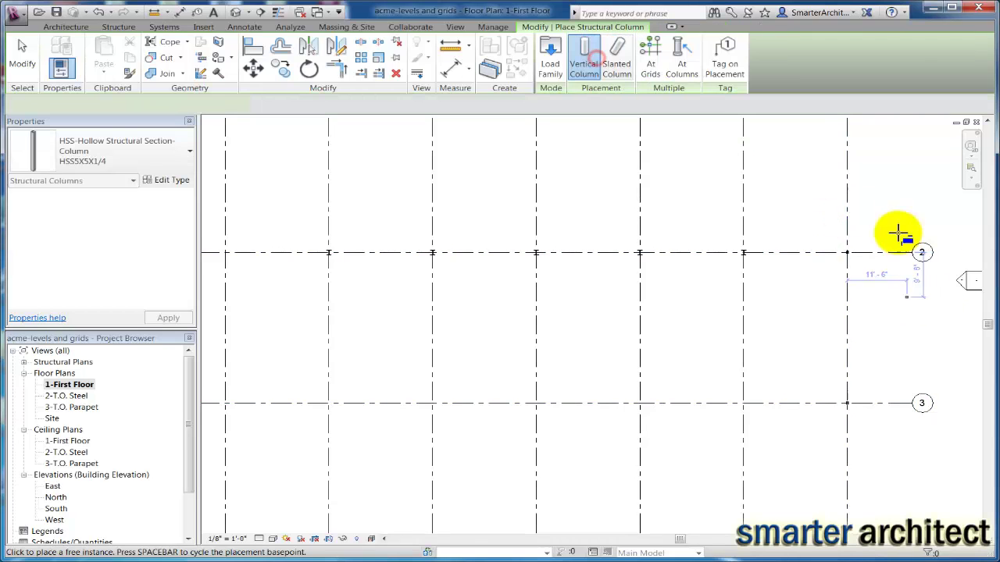
- Add HSS5X5X1/4 columns where the selected gridlines meet grids 2 and 3
scroll(603, 346, "down", 3)
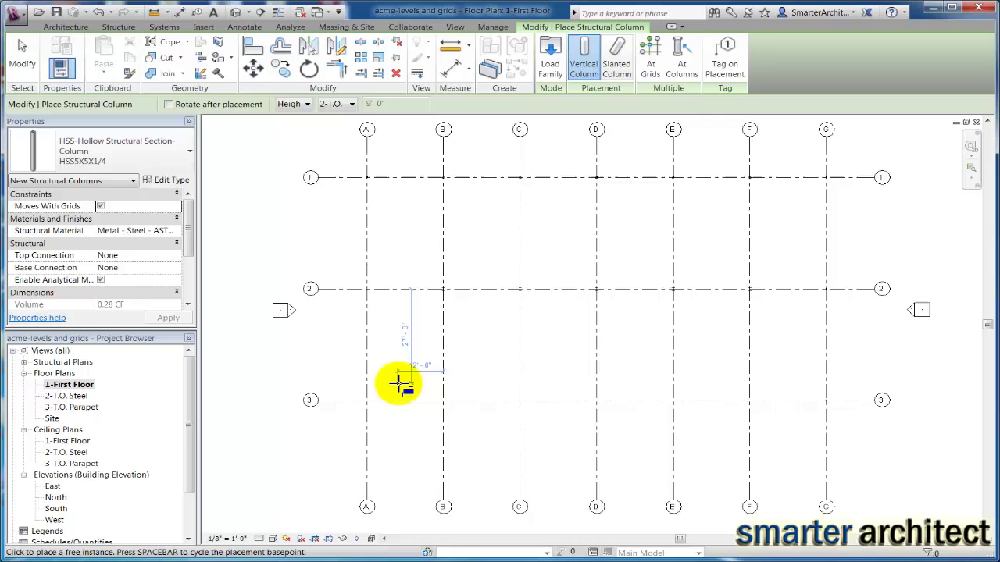
scroll(399, 383, "up", 2)
left_click(652, 55)
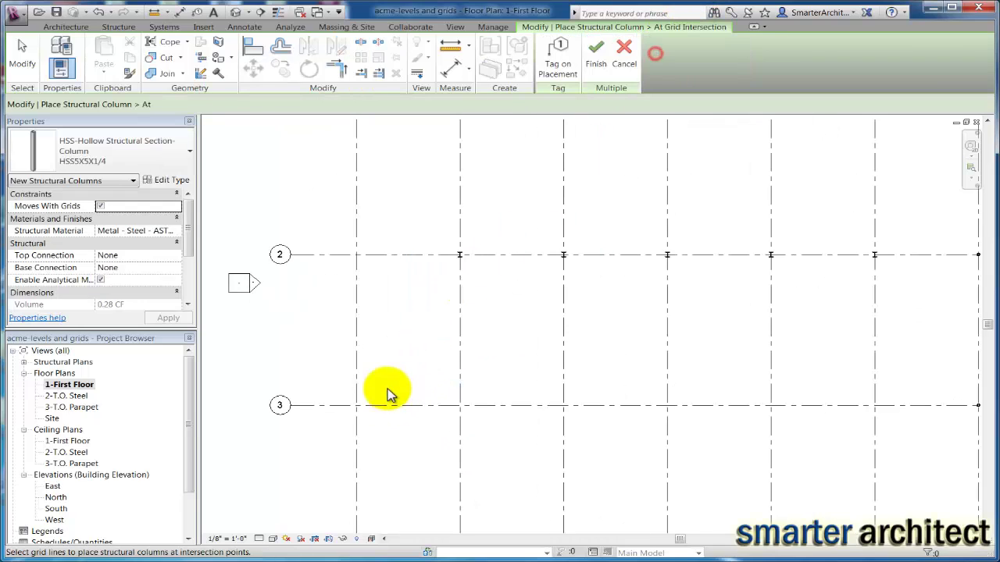
left_click_drag(392, 425, 326, 226)
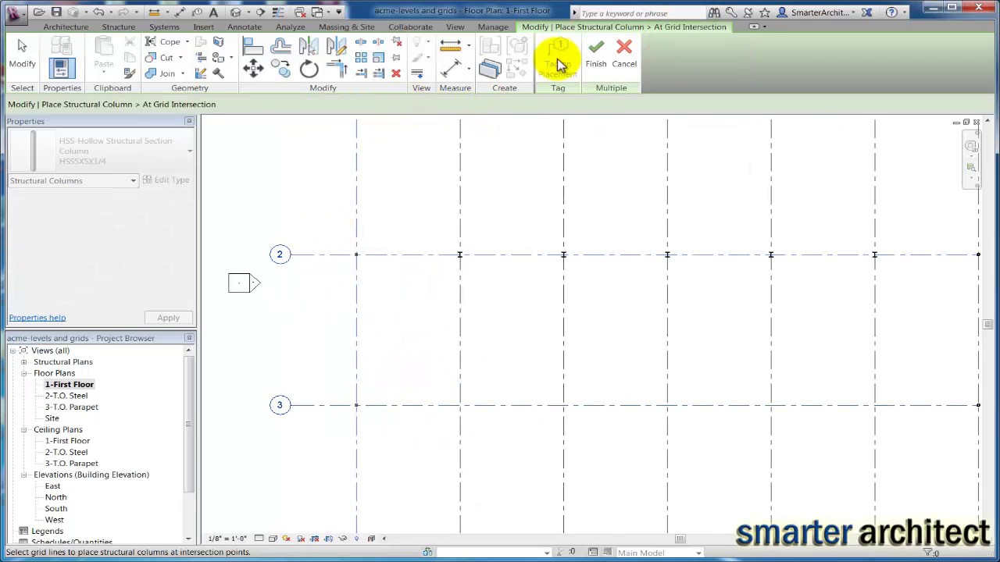
left_click(594, 51)
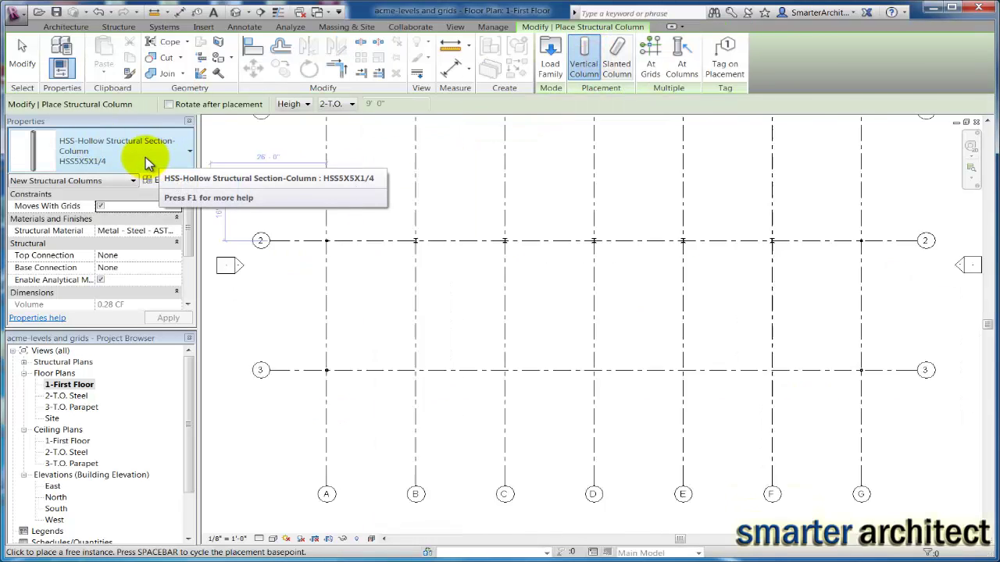
- Place HSS5X5X1/4 columns where gridlines B through F cross grid 3, then exit placement
scroll(468, 279, "down", 2)
scroll(469, 279, "up", 2)
scroll(665, 339, "down", 1)
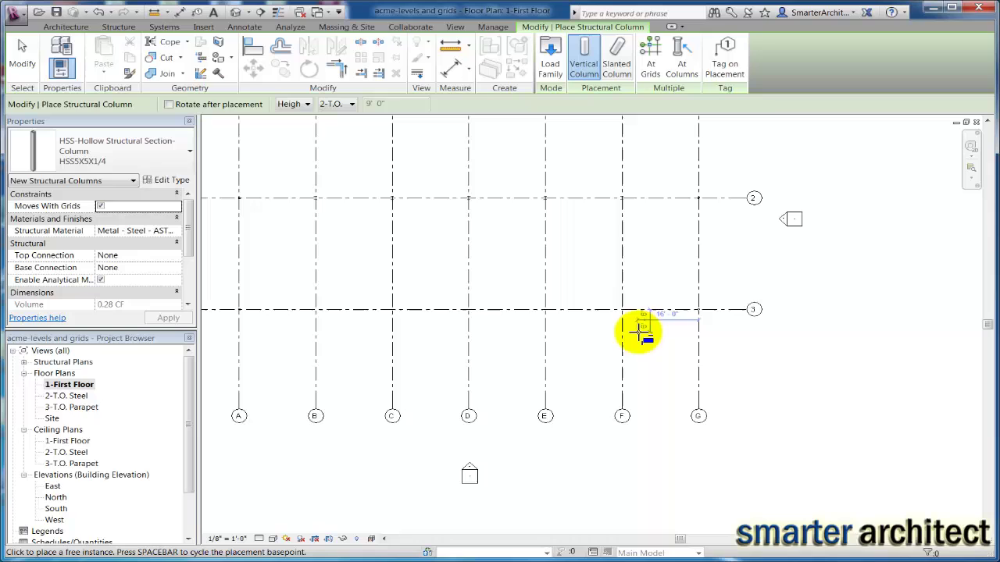
left_click(651, 66)
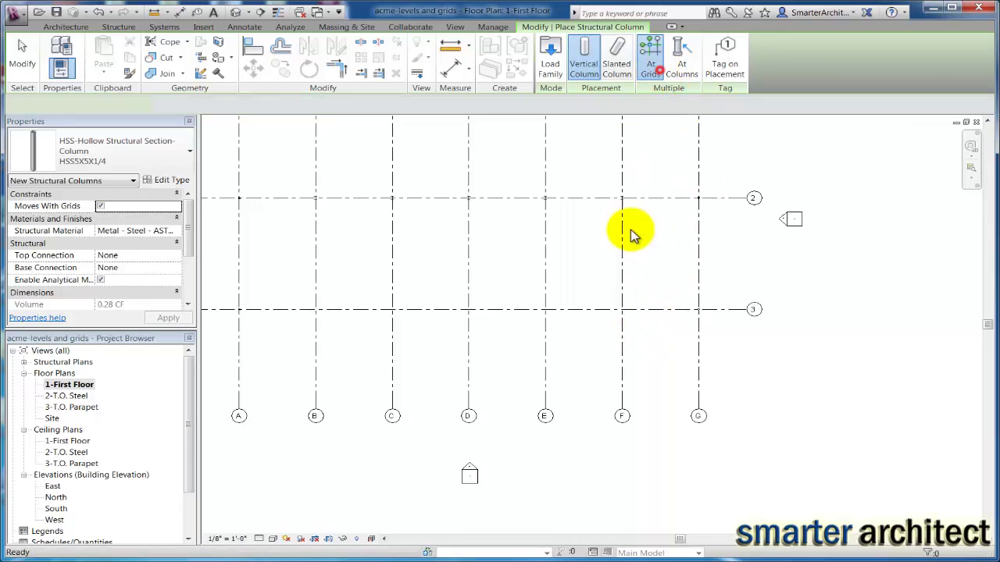
left_click(642, 324)
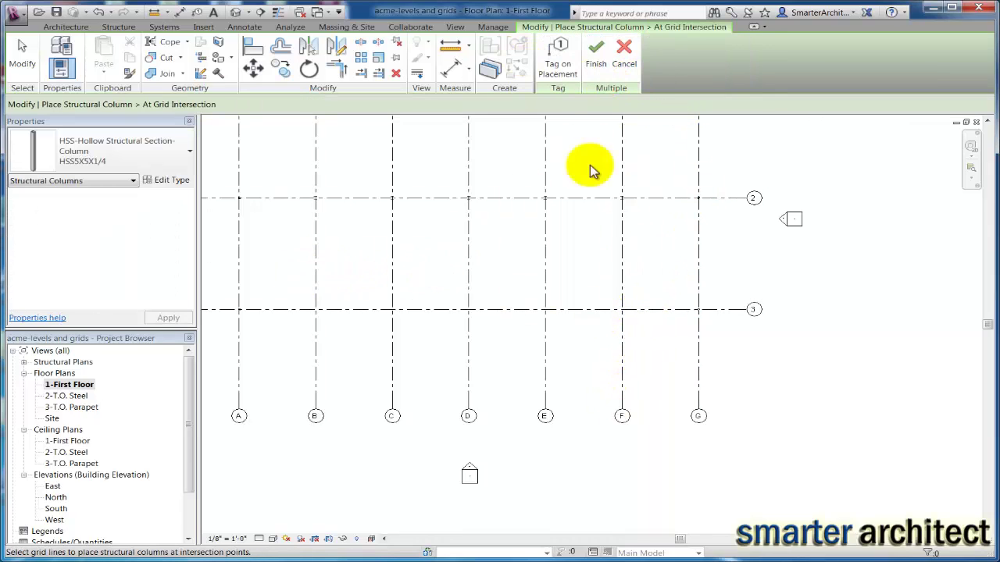
middle_click_drag(520, 179, 630, 183)
left_click_drag(764, 340, 414, 291)
scroll(414, 294, "up", 2)
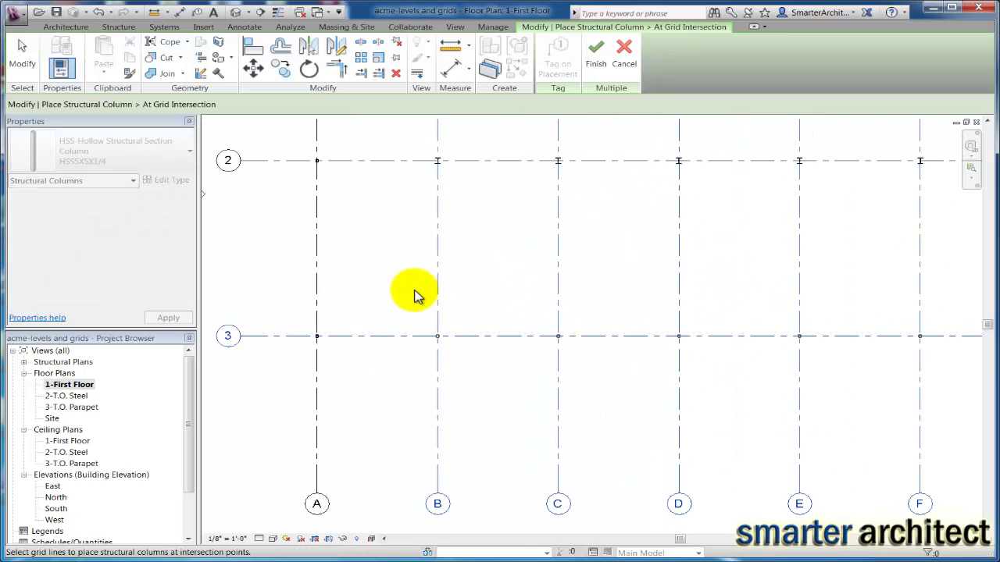
left_click(596, 51)
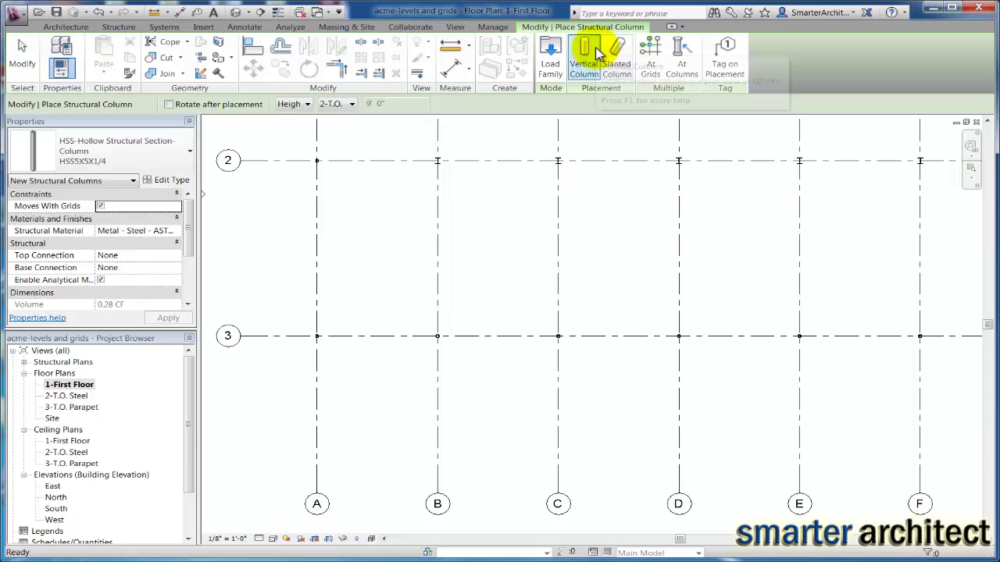
scroll(648, 183, "down", 2)
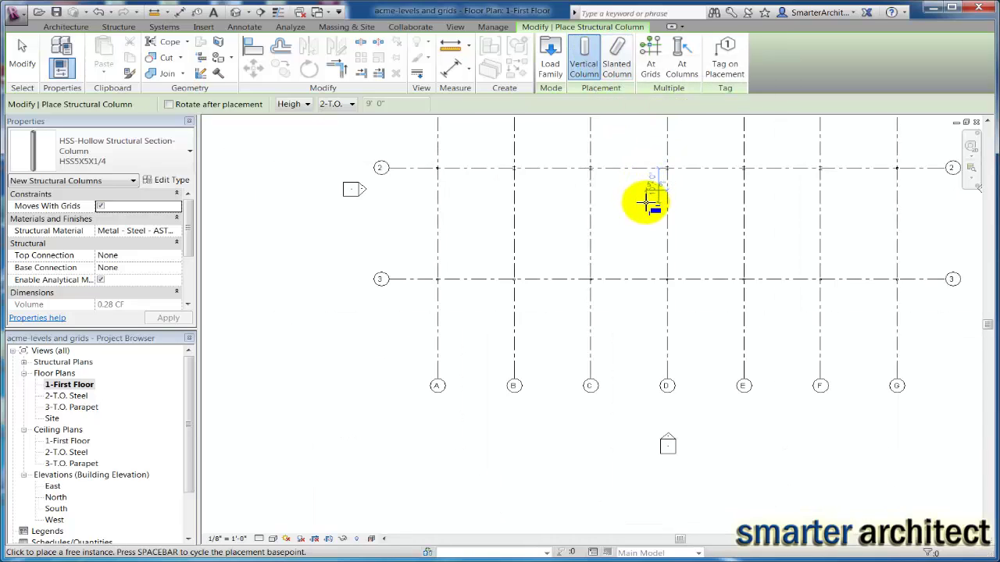
key("Escape")
key("Escape")
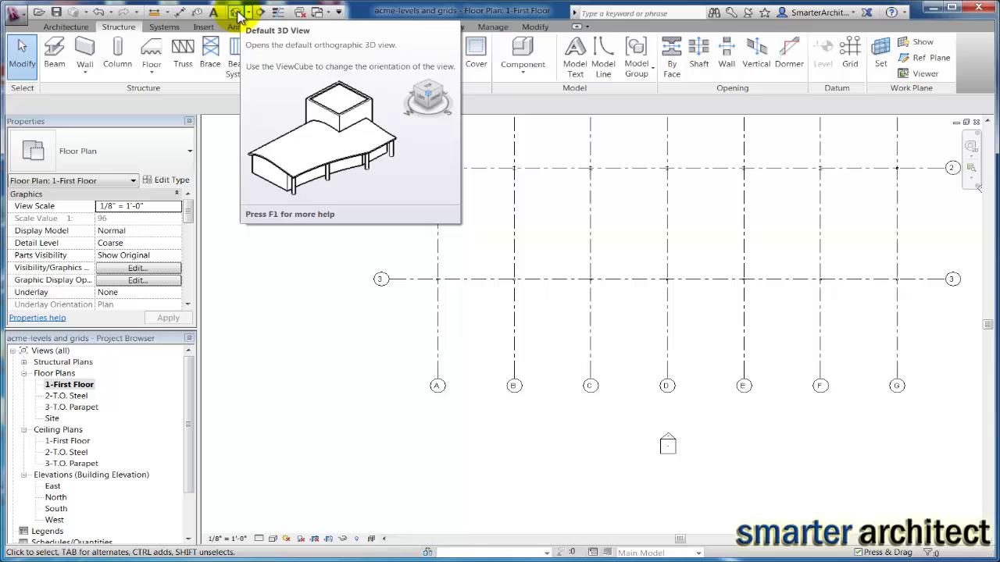
- Inspect all placed columns across the building grid in the default 3D view
left_click(236, 14)
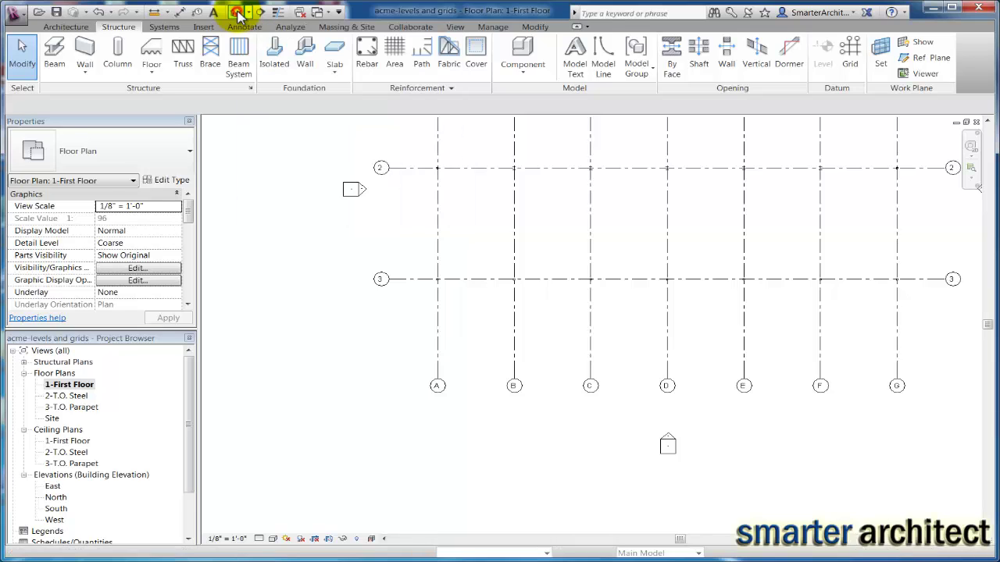
scroll(503, 172, "up", 3)
scroll(504, 178, "down", 4)
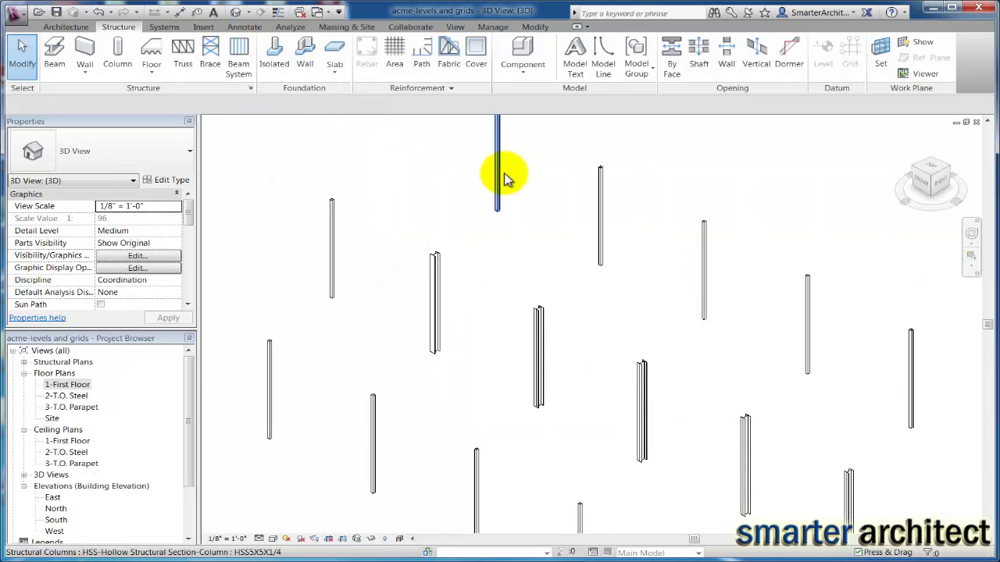
middle_click_drag(607, 273, 553, 257)
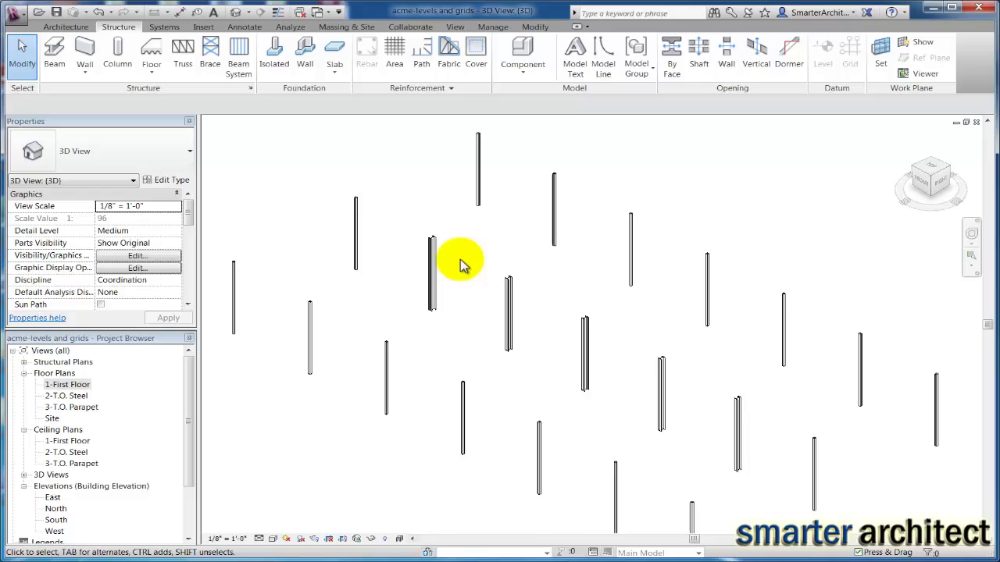
scroll(465, 261, "down", 3)
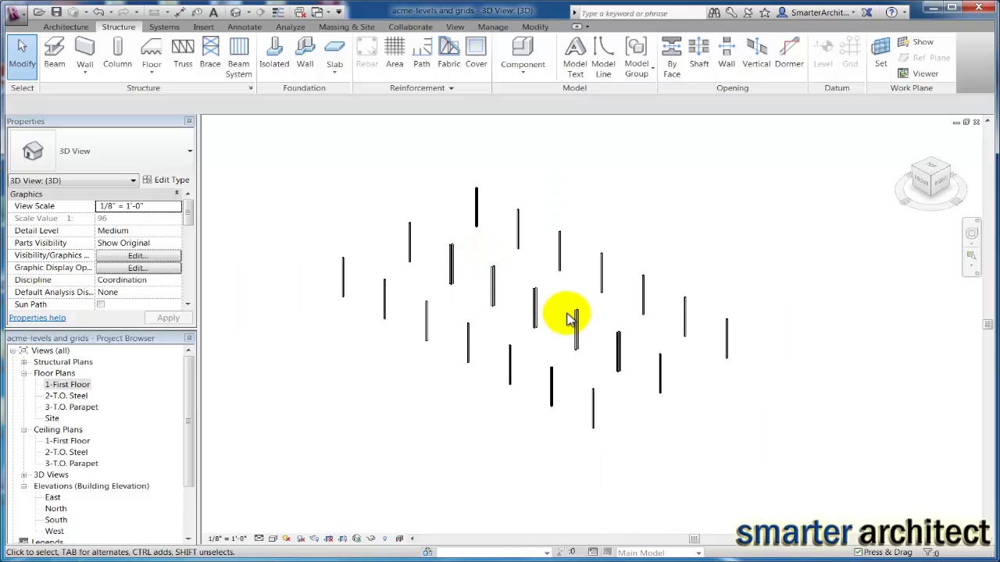
scroll(417, 263, "up", 3)
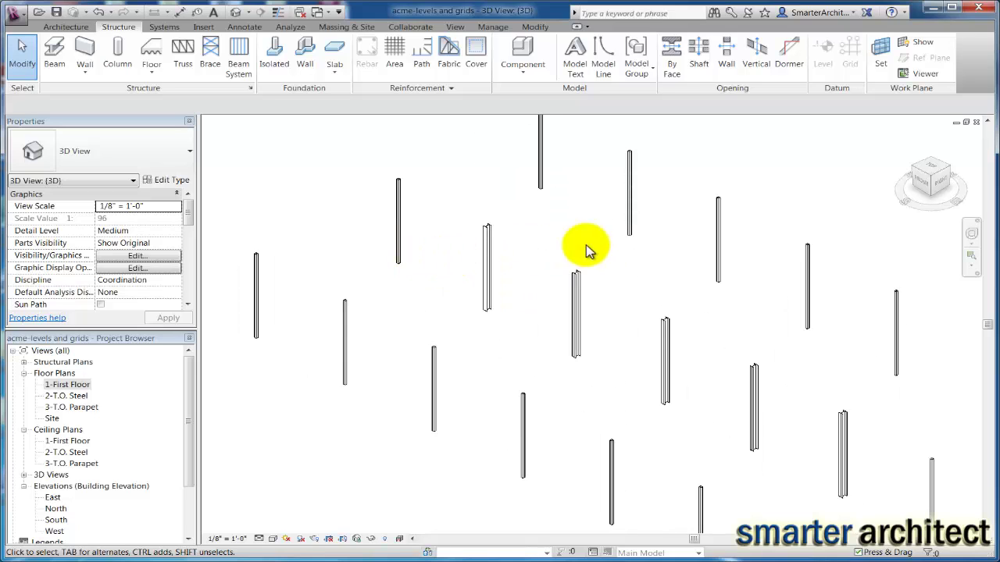
scroll(612, 249, "down", 3)
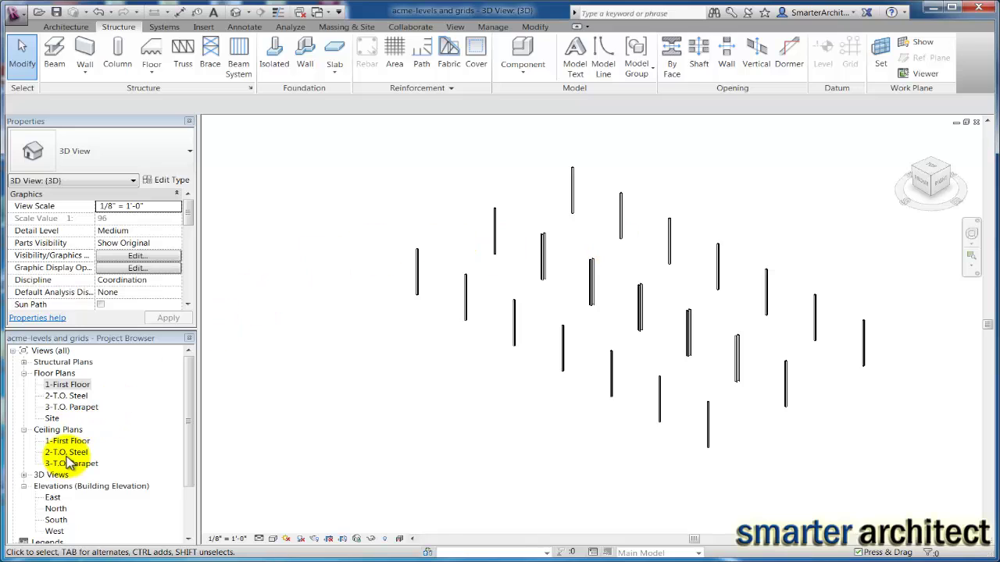
- Open the North elevation view and centre its grids and levels on screen
double_click(56, 510)
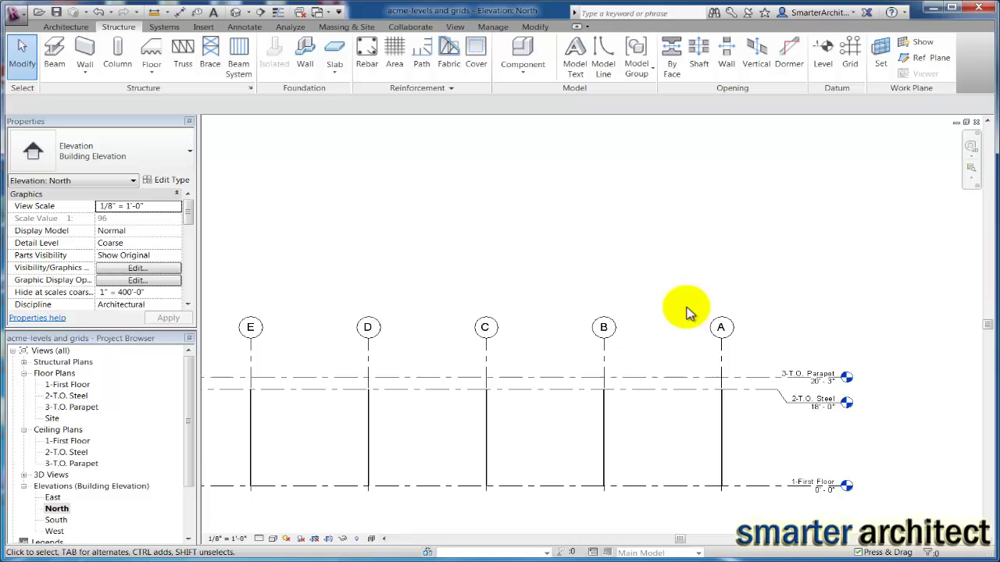
scroll(685, 396, "down", 1)
middle_click_drag(696, 404, 774, 286)
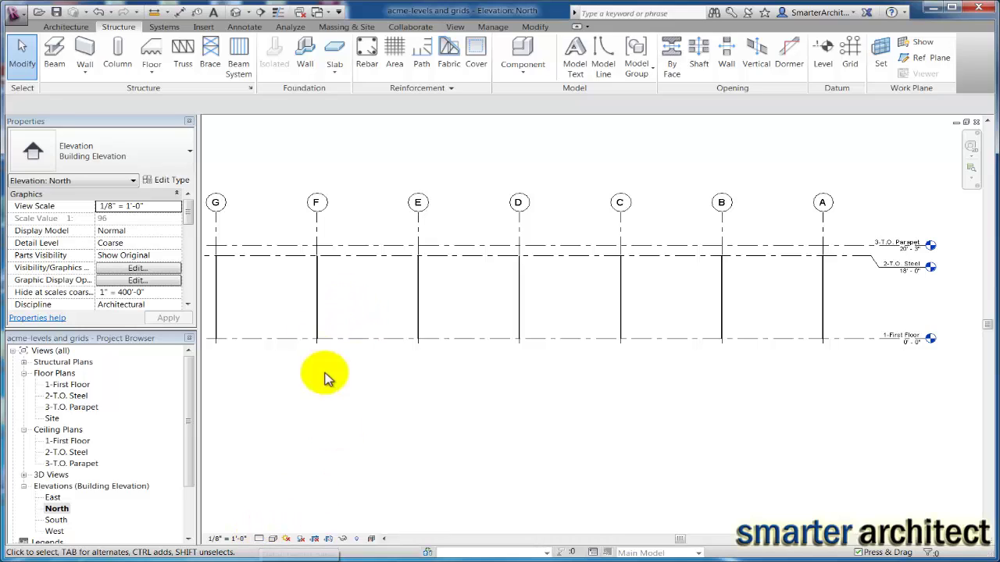
- Raise the elevation's detail level to Medium, then to Fine
left_click(260, 539)
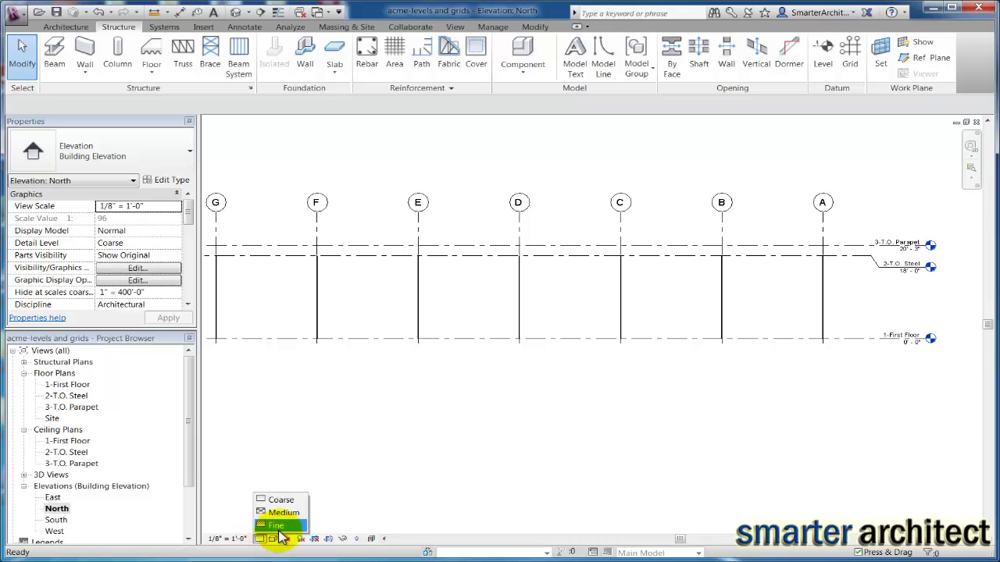
left_click(281, 513)
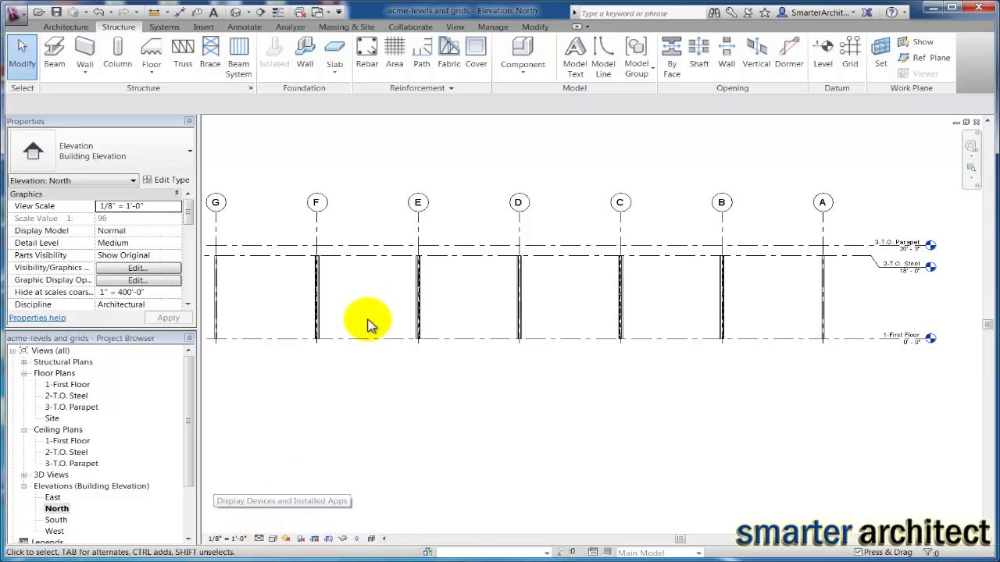
scroll(366, 324, "up", 3)
scroll(359, 324, "down", 1)
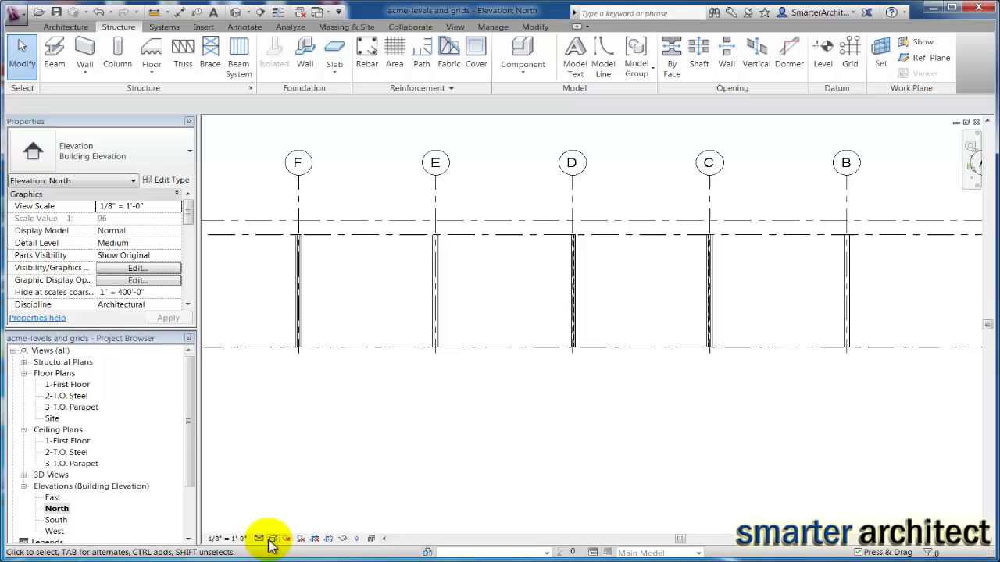
left_click(261, 539)
left_click(274, 527)
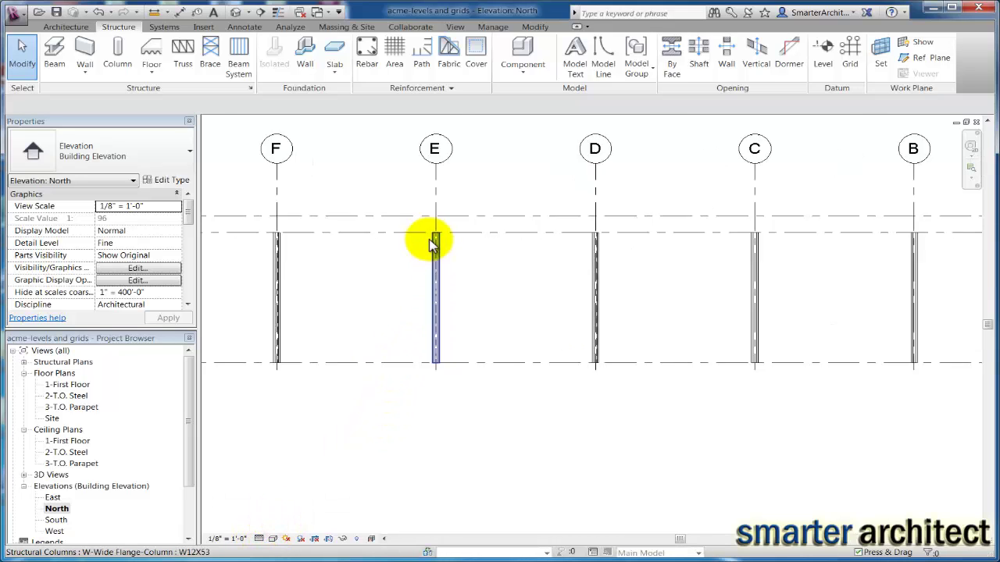
scroll(430, 244, "up", 4)
scroll(433, 258, "down", 5)
- Pan along the elevation to review the columns at grids G through A and the level heads
middle_click_drag(439, 273, 591, 260)
scroll(589, 258, "down", 2)
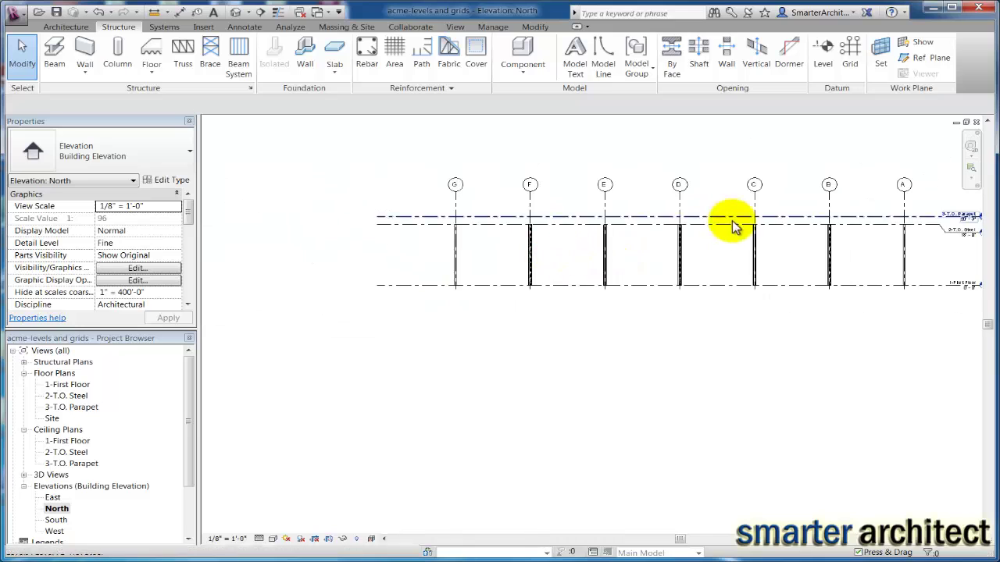
scroll(804, 234, "up", 2)
scroll(859, 247, "up", 2)
middle_click_drag(859, 247, 740, 217)
scroll(692, 241, "up", 2)
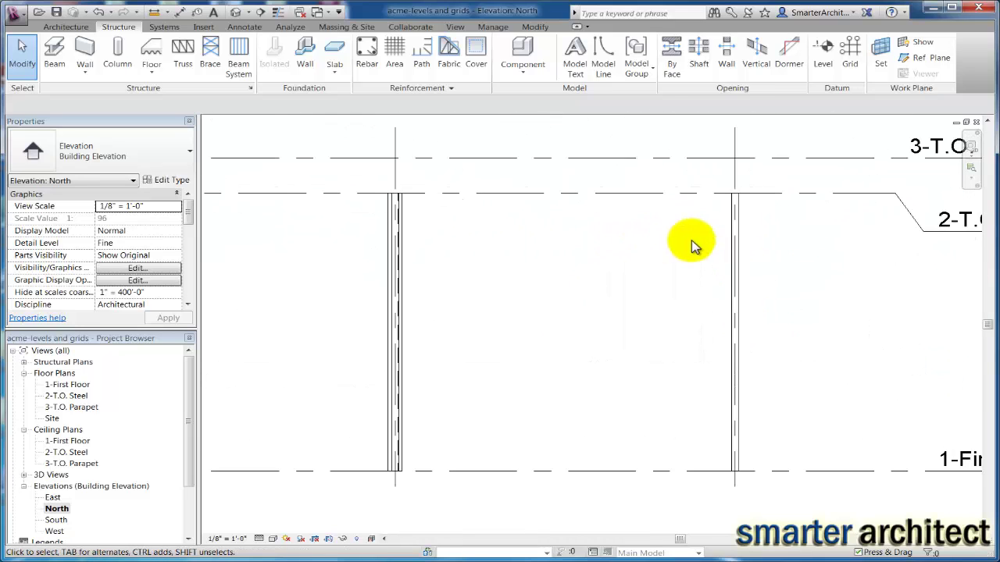
scroll(591, 268, "down", 4)
middle_click_drag(580, 279, 732, 280)
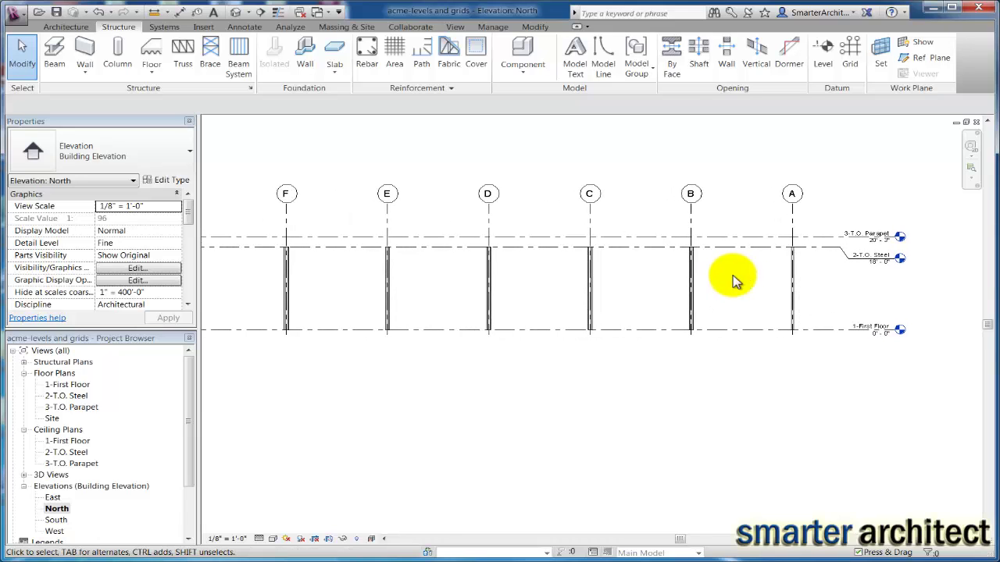